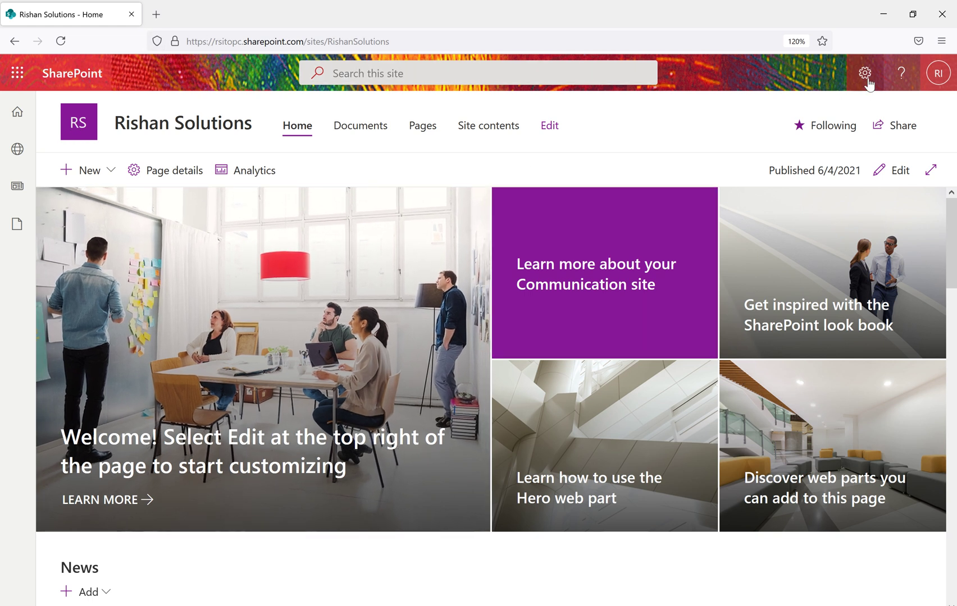
Step: View the site's Change the look options for theme, header, navigation and footer, and close them
{"action": "left_click", "coordinate": [864, 73]}
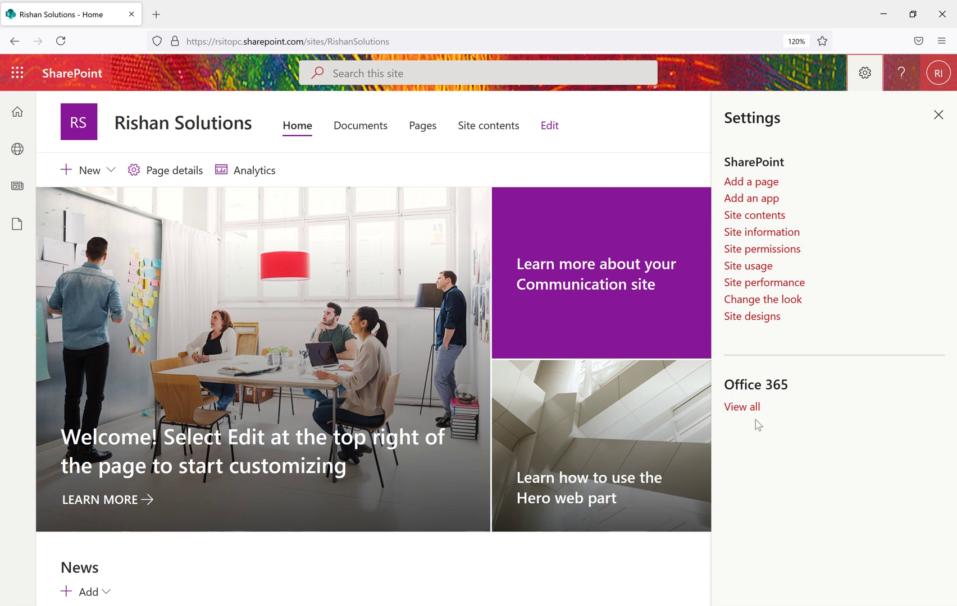
{"action": "left_click", "coordinate": [782, 302]}
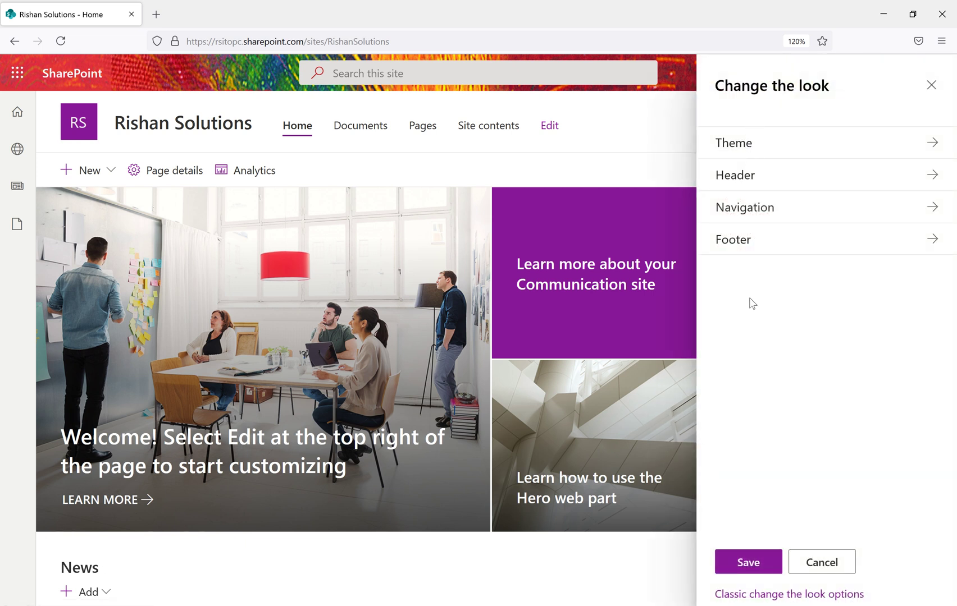
{"action": "left_click", "coordinate": [930, 94]}
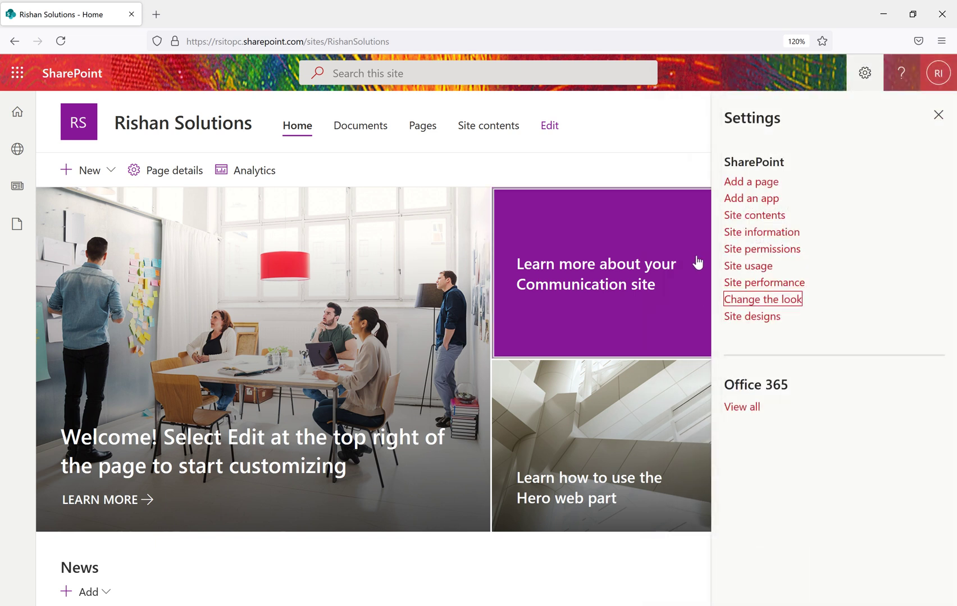
Step: Review the site name and description in Site Information and go on to all site settings
{"action": "left_click", "coordinate": [767, 237]}
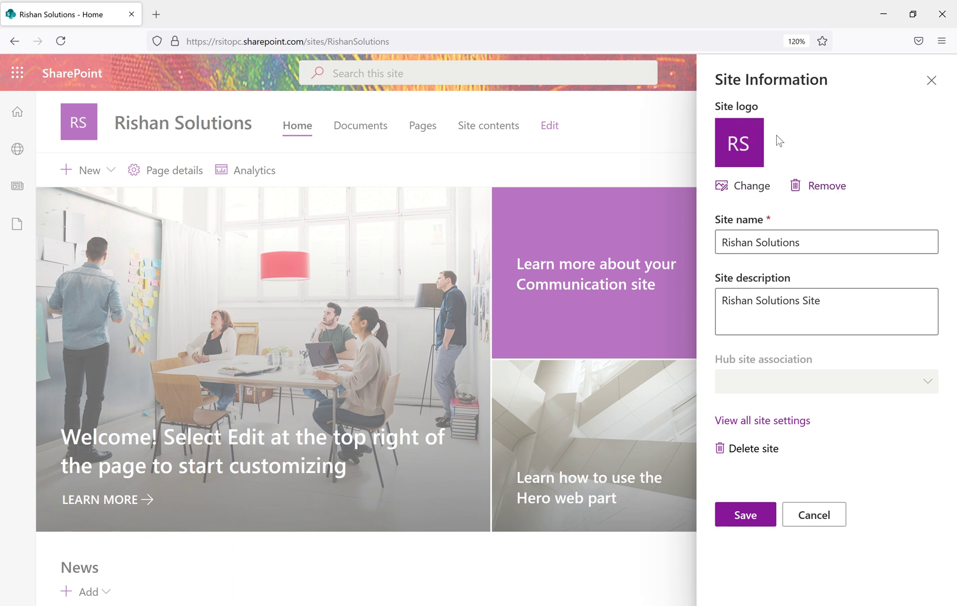
{"action": "left_click", "coordinate": [828, 242]}
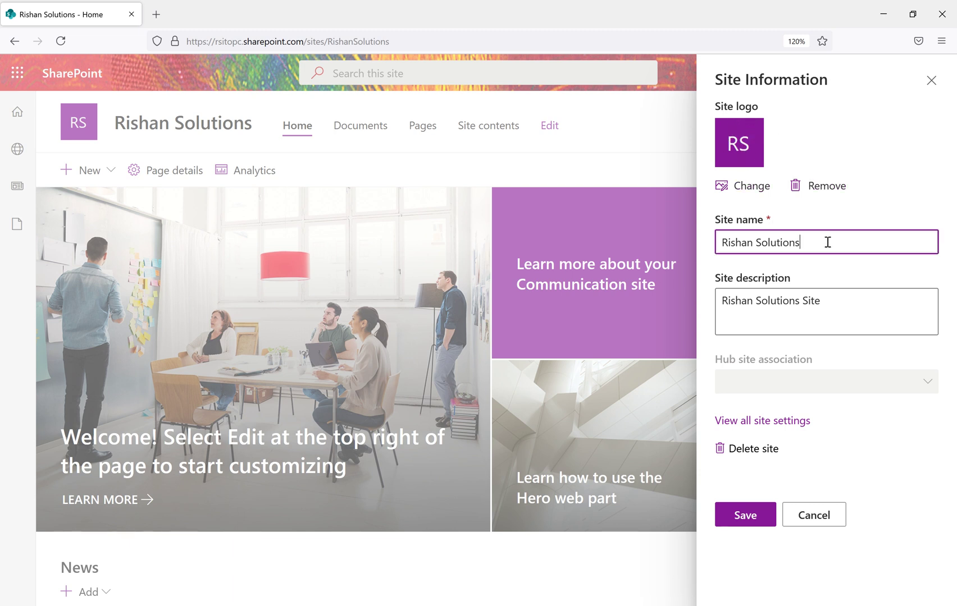
{"action": "left_click", "coordinate": [852, 312]}
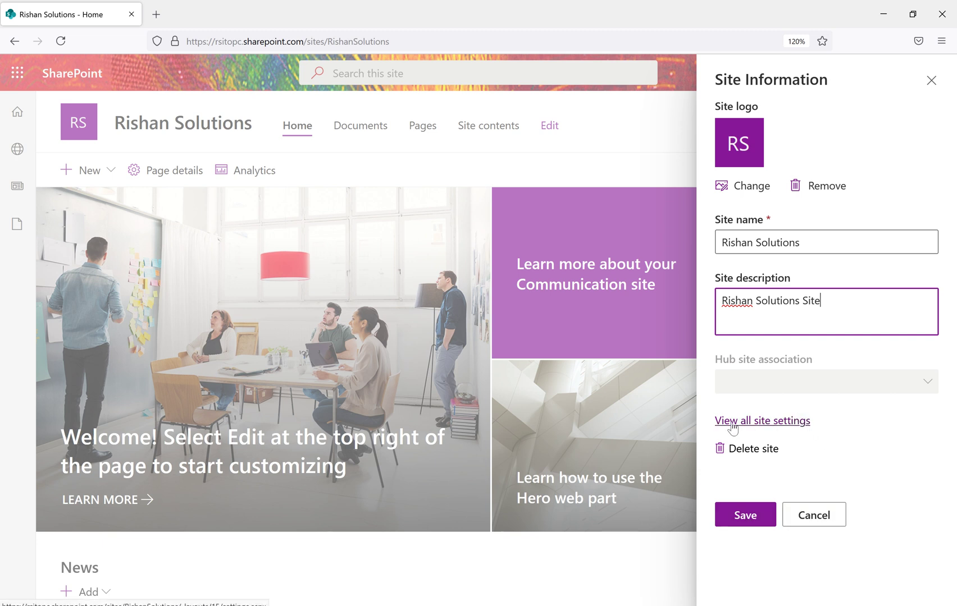
{"action": "left_click", "coordinate": [760, 421]}
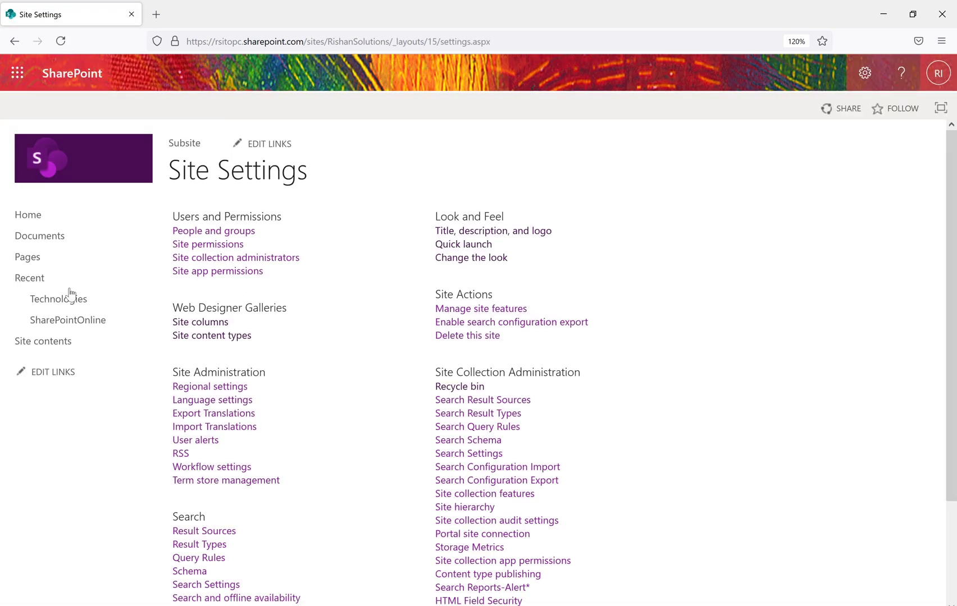
Step: Reach Site Settings by way of the Site contents page and look over its groups of options
{"action": "left_click", "coordinate": [865, 73]}
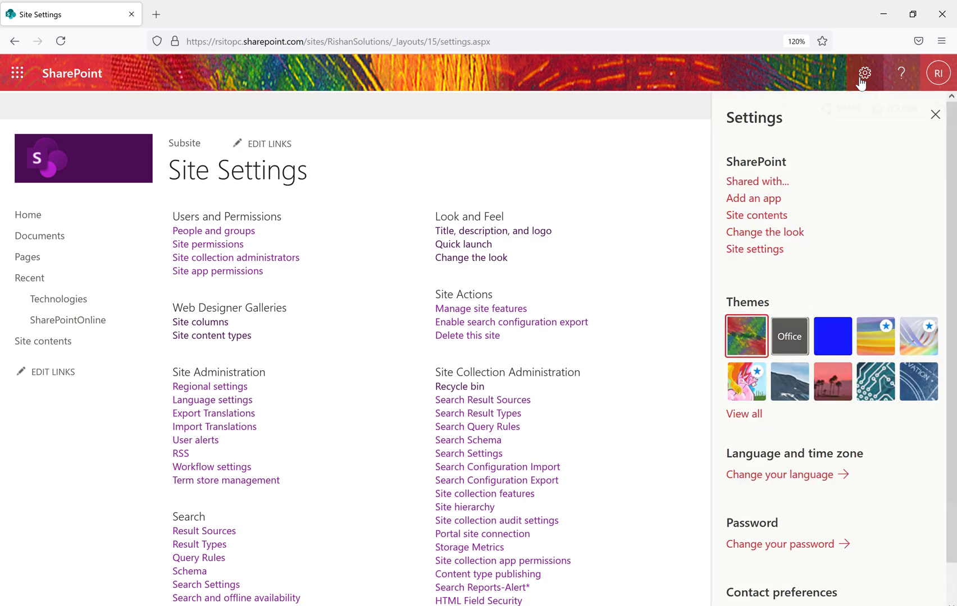
{"action": "left_click", "coordinate": [754, 216]}
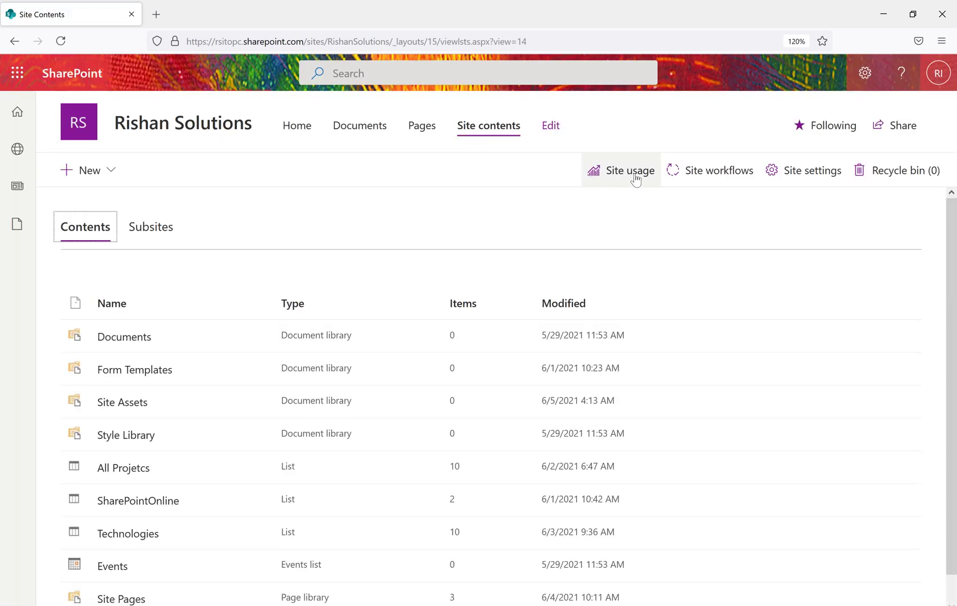
{"action": "left_click", "coordinate": [805, 174]}
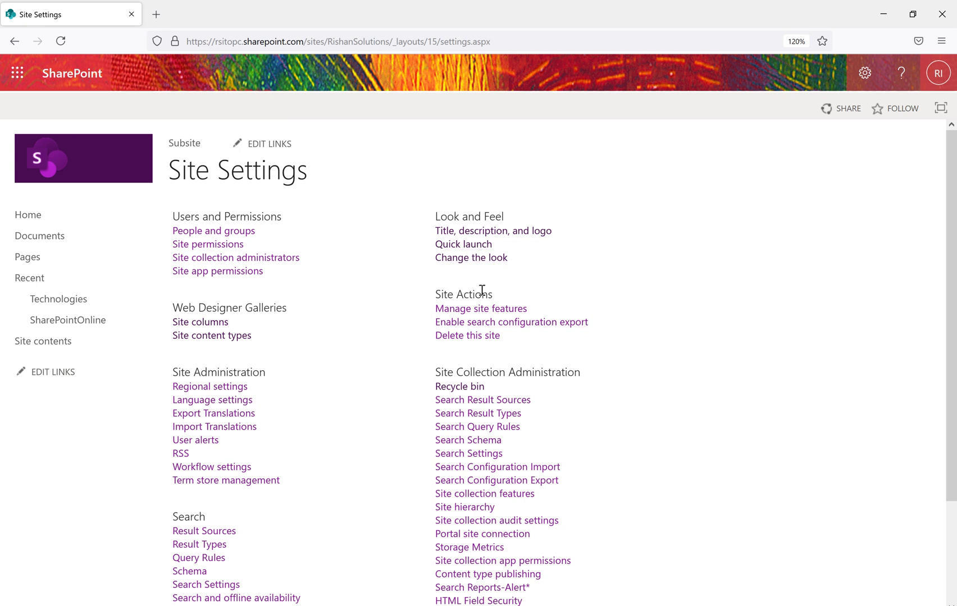
{"action": "scroll", "coordinate": [393, 288], "scroll_direction": "down", "scroll_amount": 3}
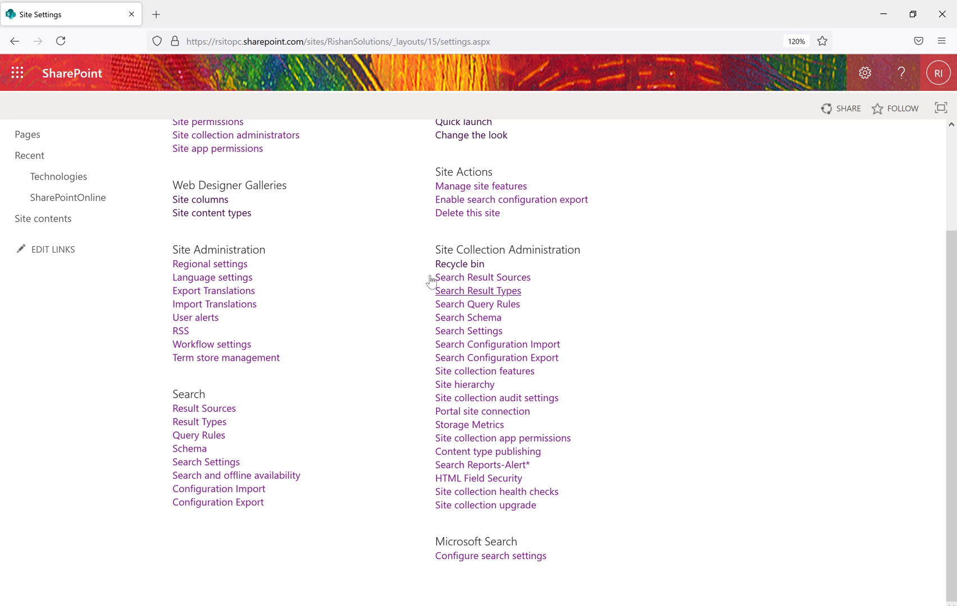
{"action": "scroll", "coordinate": [309, 295], "scroll_direction": "up", "scroll_amount": 3}
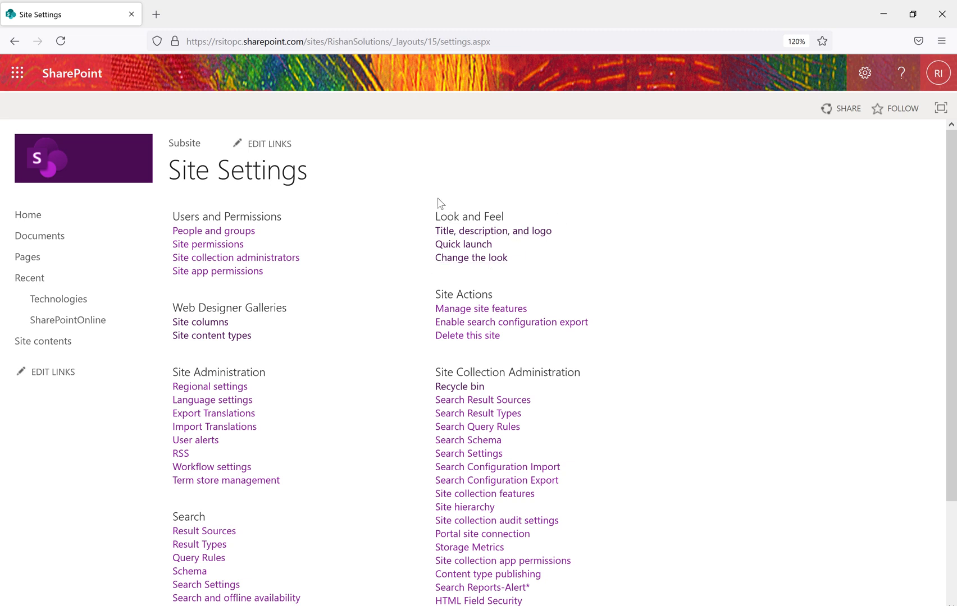
Step: In the title, description and logo settings, change the title to "RSIT Site" and the description to "Rishan Solutions"
{"action": "left_click", "coordinate": [481, 238]}
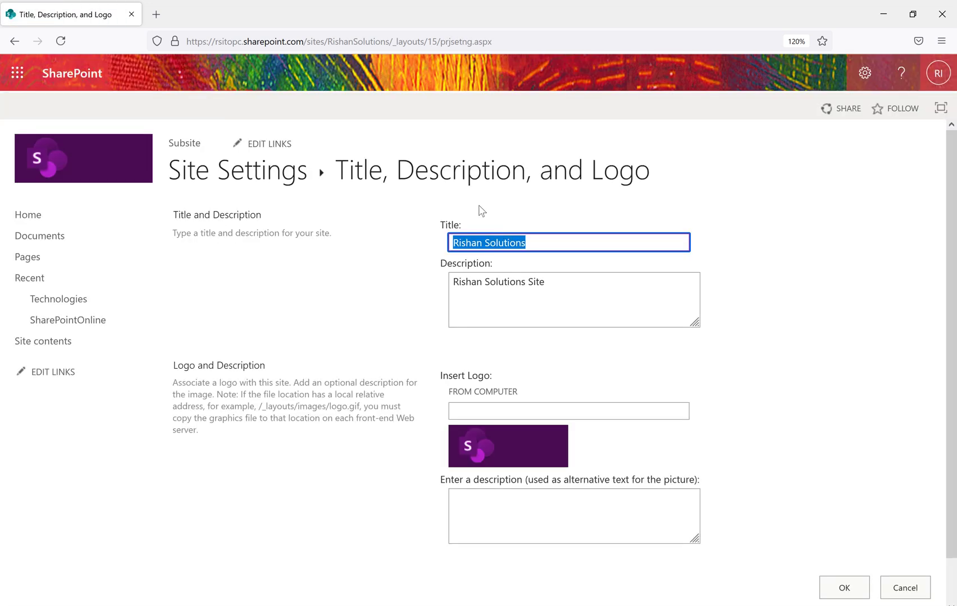
{"action": "left_click", "coordinate": [554, 241]}
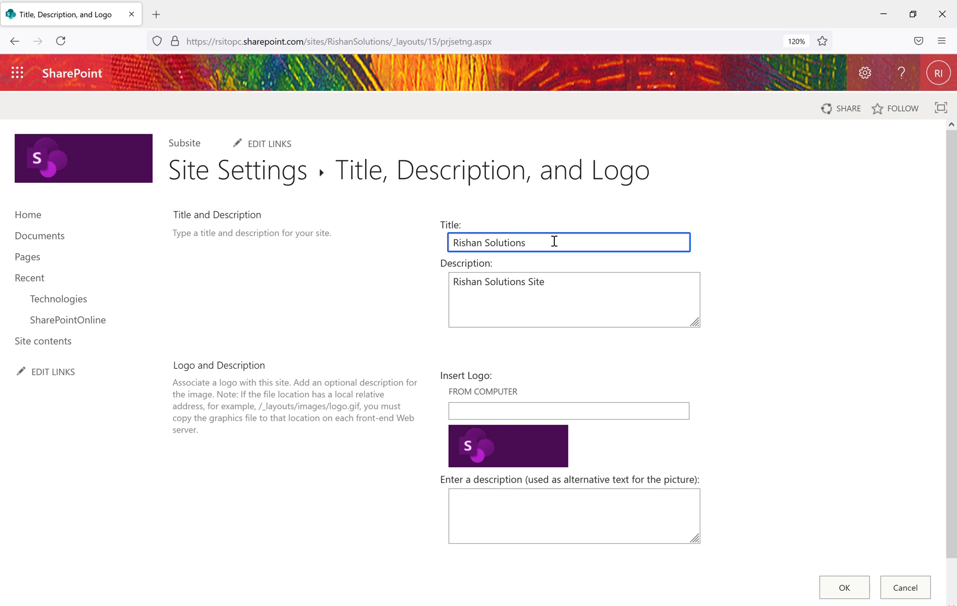
{"action": "key", "text": "BackSpace"}
{"action": "key", "text": "BackSpace"}
{"action": "key", "text": "BackSpace"}
{"action": "key", "text": "BackSpace"}
{"action": "key", "text": "BackSpace"}
{"action": "left_click", "coordinate": [589, 275]}
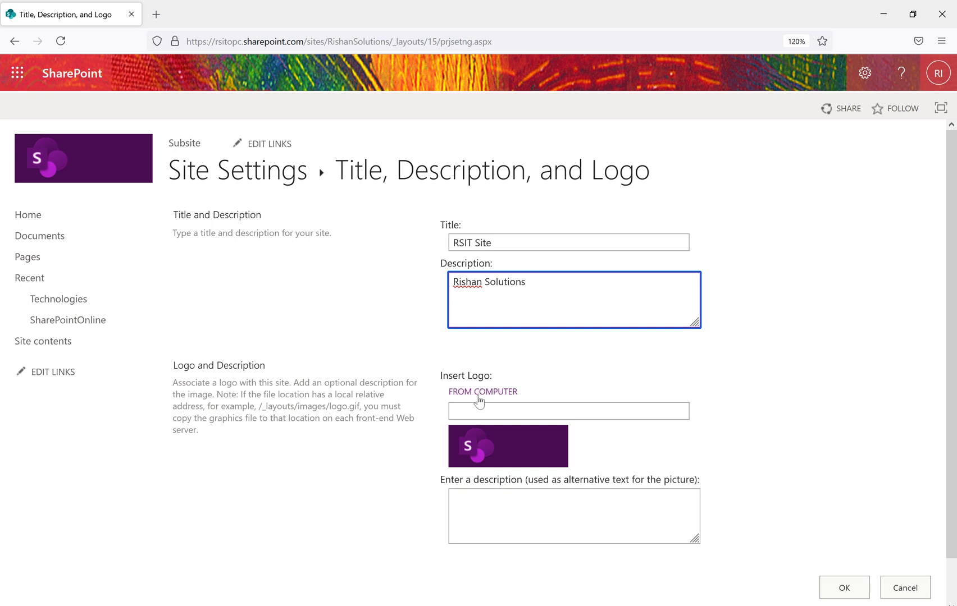
Step: Upload SharepointOnline.webp from the Desktop as the site logo
{"action": "left_click", "coordinate": [478, 396]}
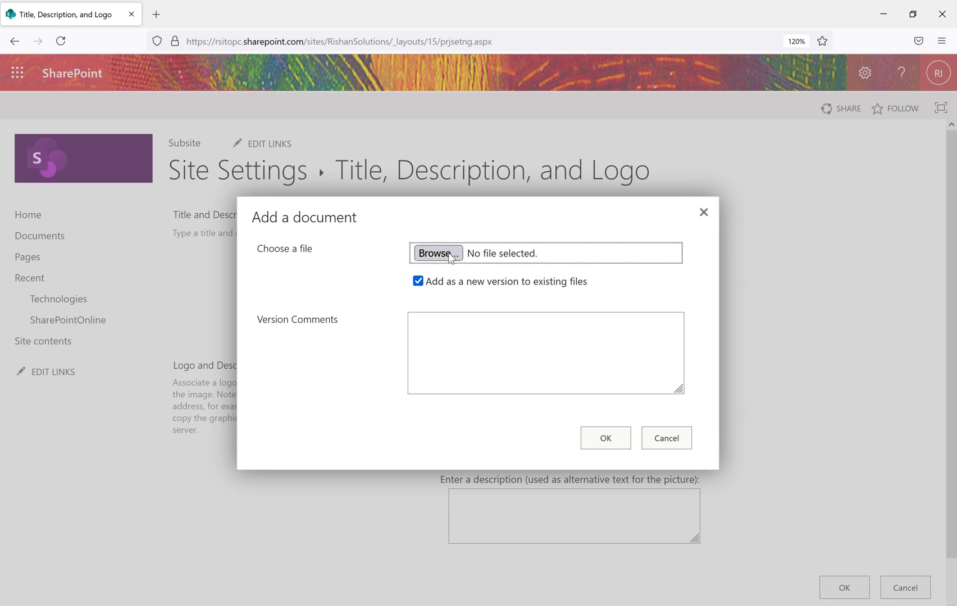
{"action": "left_click", "coordinate": [438, 253]}
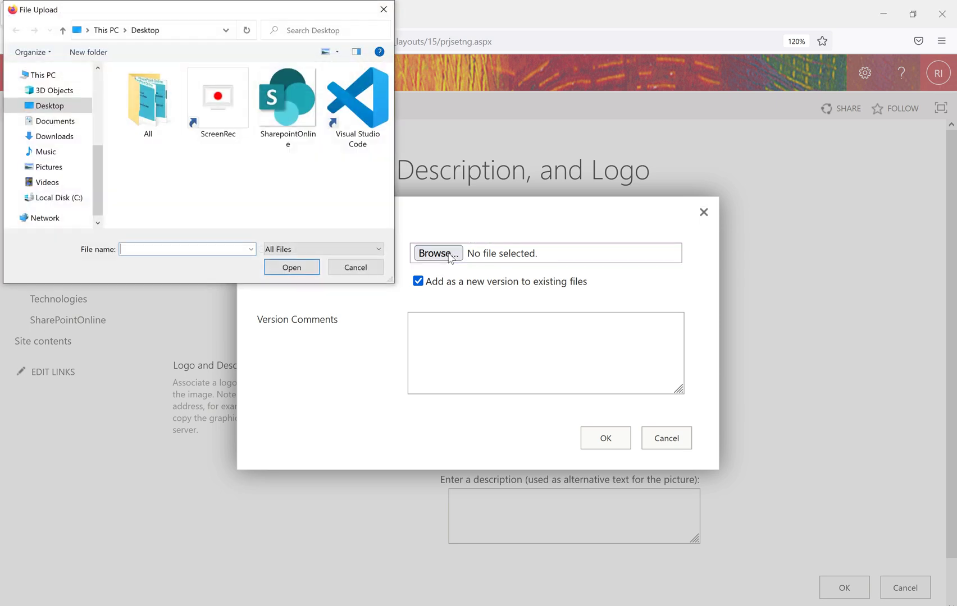
{"action": "left_click", "coordinate": [287, 100]}
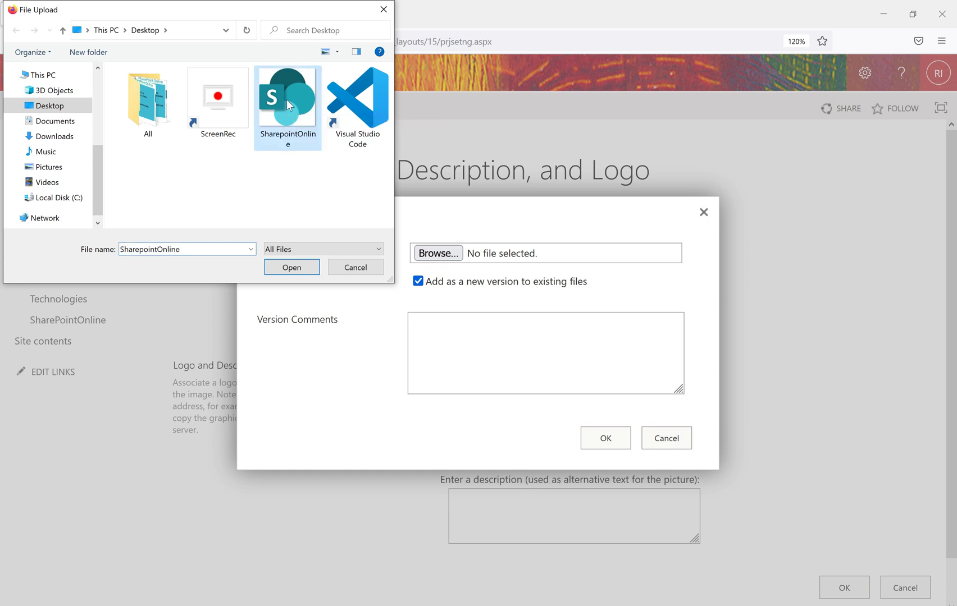
{"action": "left_click", "coordinate": [292, 268]}
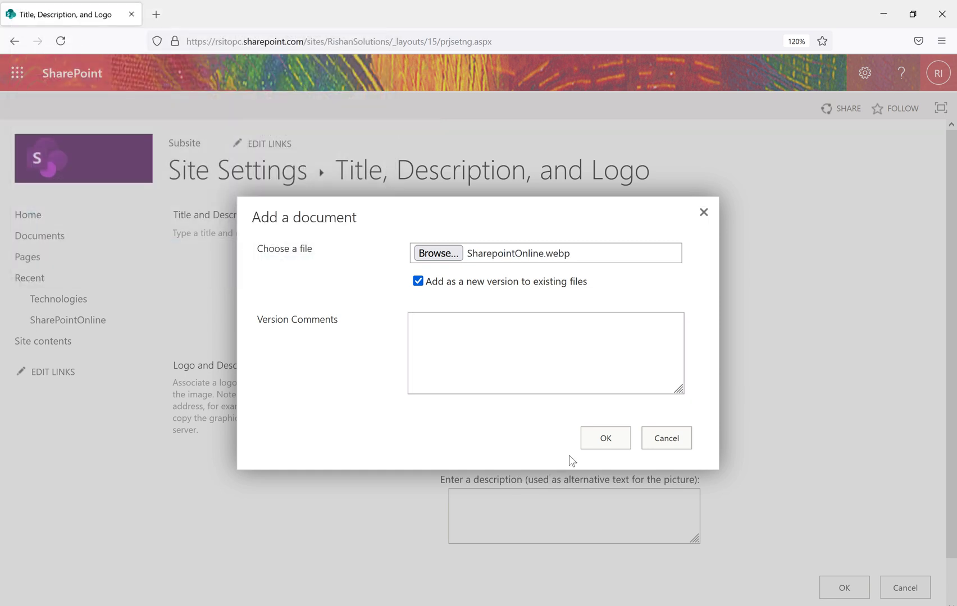
{"action": "left_click", "coordinate": [606, 446]}
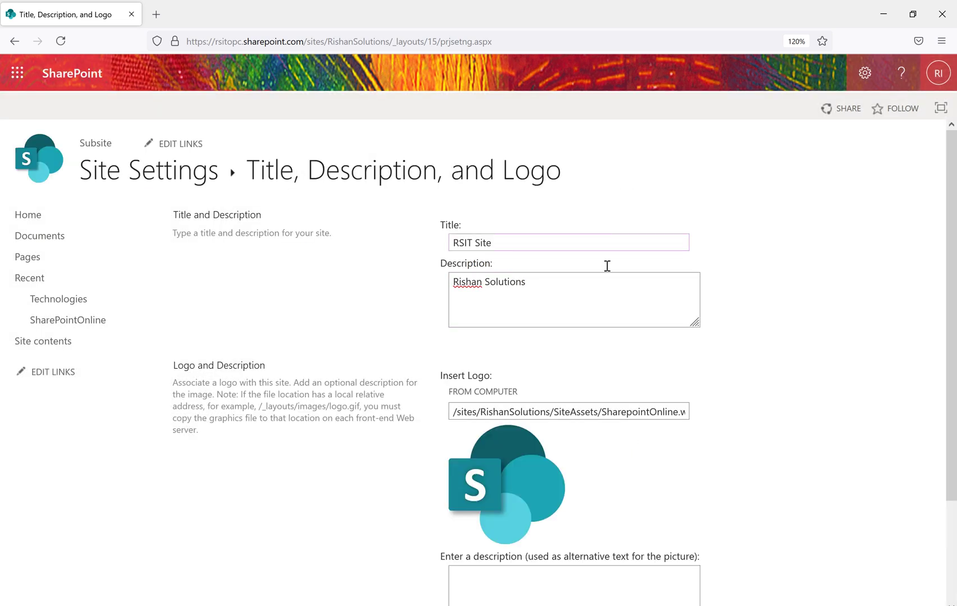
Step: Check the entered title, description and logo preview, and save the site changes
{"action": "scroll", "coordinate": [542, 425], "scroll_direction": "down", "scroll_amount": 3}
{"action": "scroll", "coordinate": [360, 278], "scroll_direction": "up", "scroll_amount": 3}
{"action": "scroll", "coordinate": [630, 303], "scroll_direction": "down", "scroll_amount": 3}
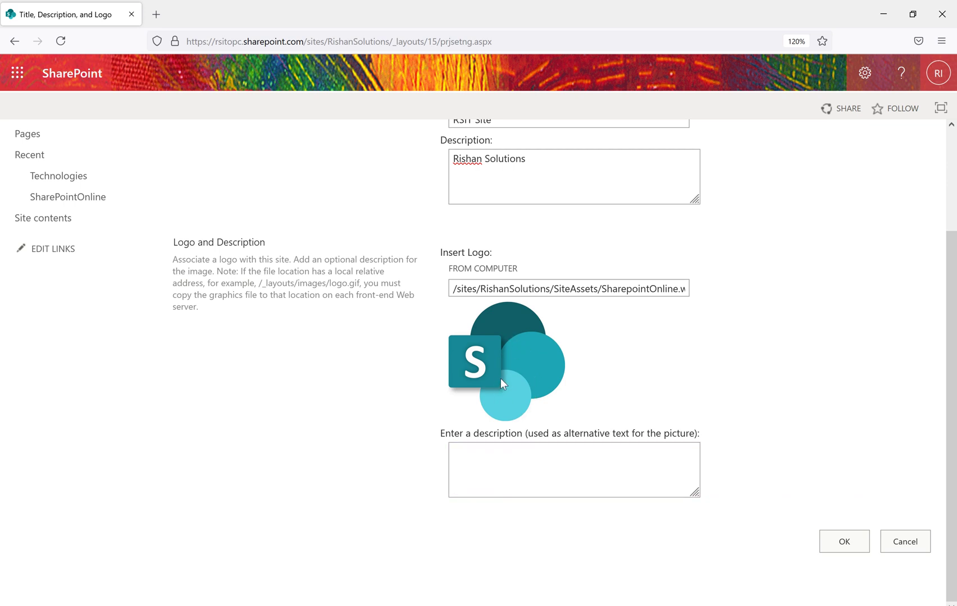
{"action": "scroll", "coordinate": [705, 376], "scroll_direction": "up", "scroll_amount": 3}
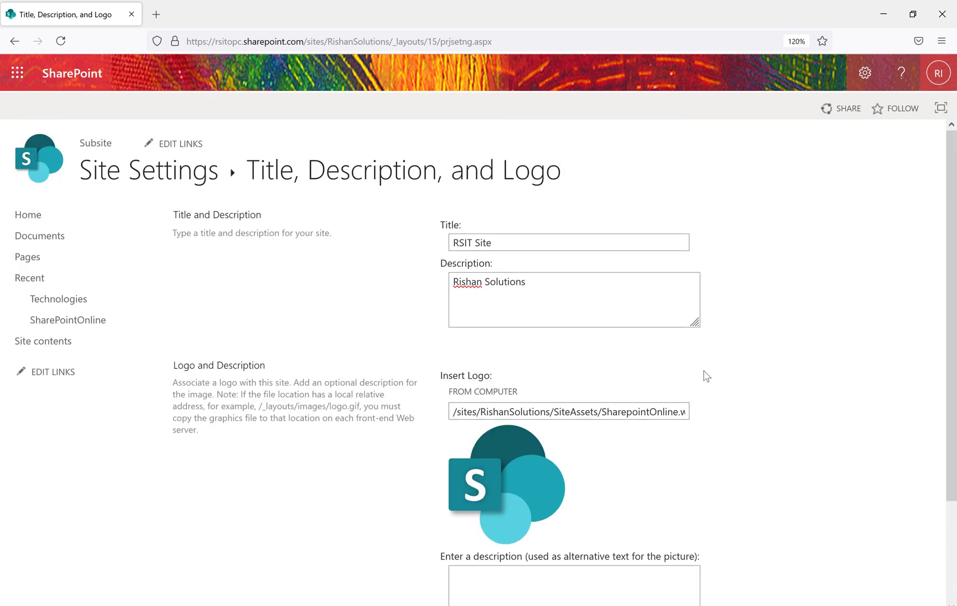
{"action": "scroll", "coordinate": [729, 452], "scroll_direction": "down", "scroll_amount": 3}
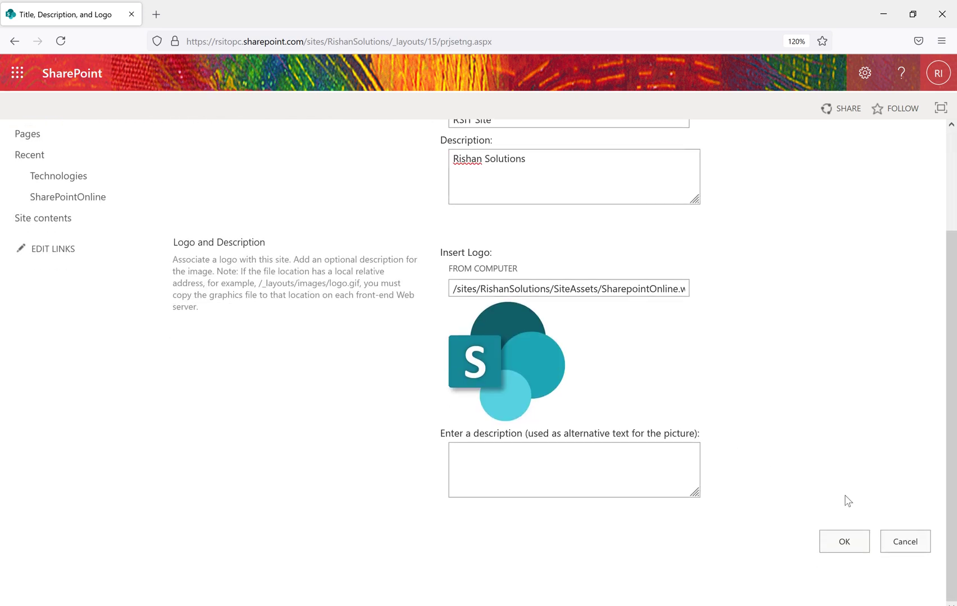
{"action": "left_click", "coordinate": [845, 536]}
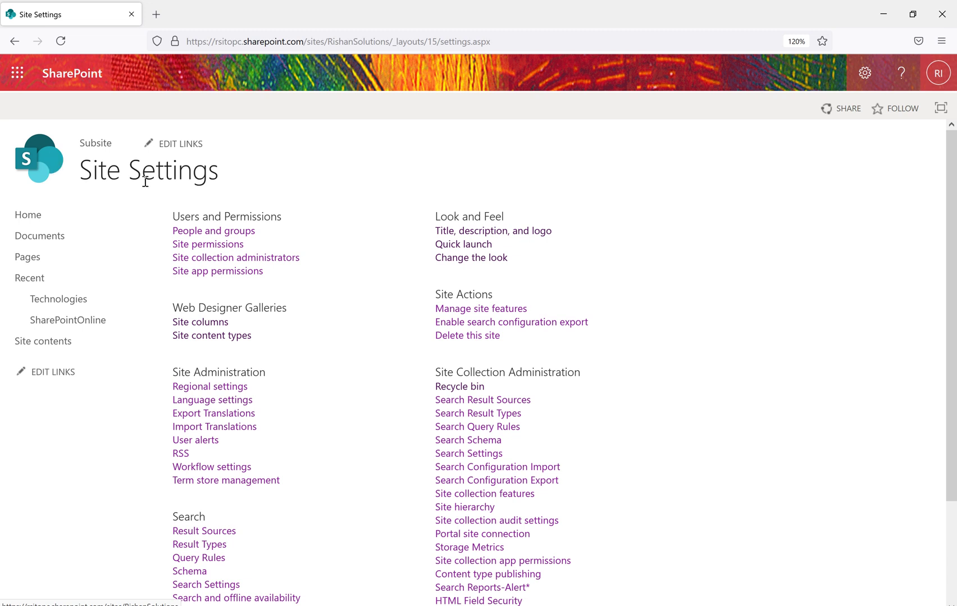
Step: Go to the site's home page and check the title there and the name and description in Site Information
{"action": "left_click", "coordinate": [46, 223]}
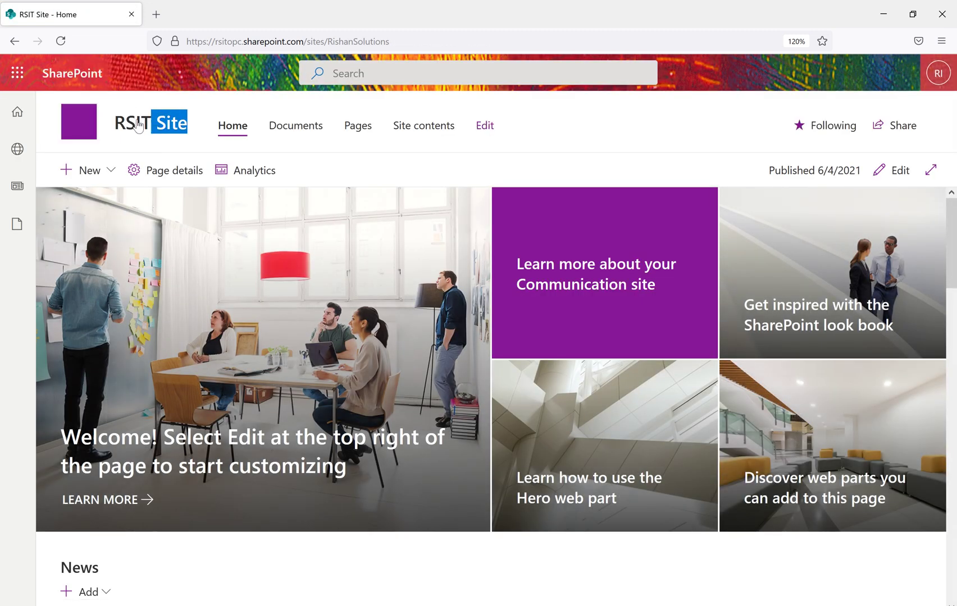
{"action": "left_click_drag", "start_coordinate": [190, 125], "coordinate": [113, 125]}
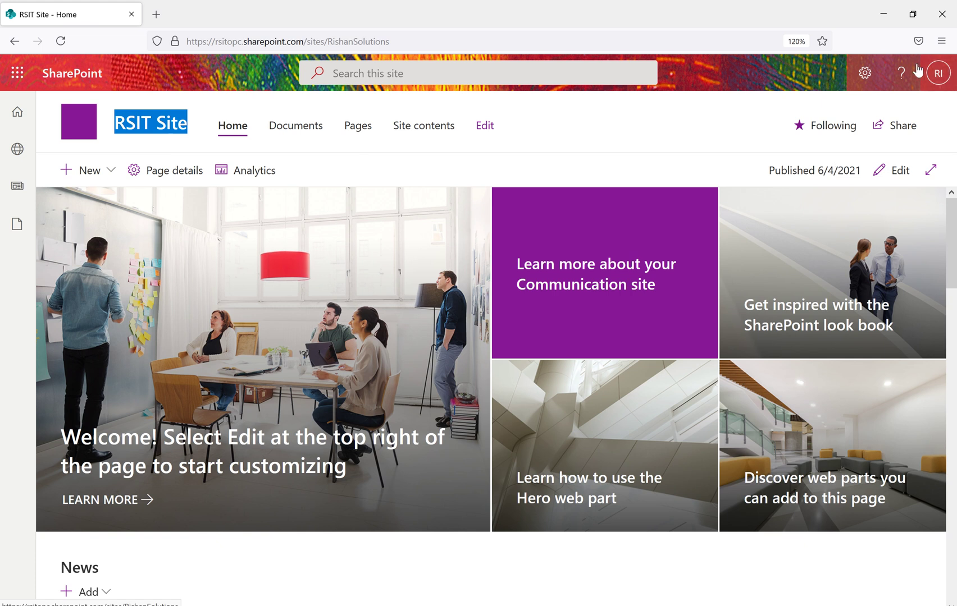
{"action": "left_click", "coordinate": [864, 74]}
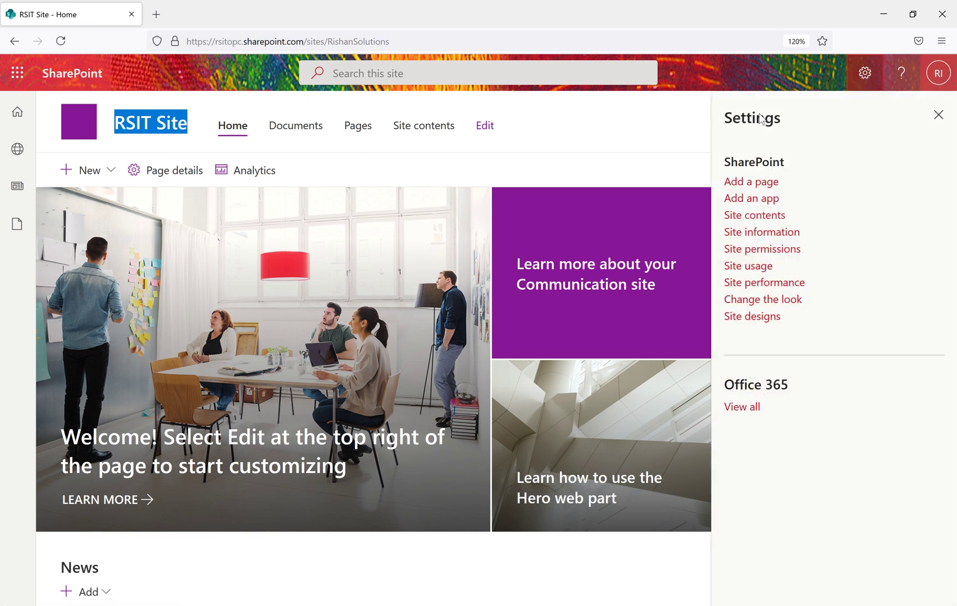
{"action": "left_click", "coordinate": [763, 232]}
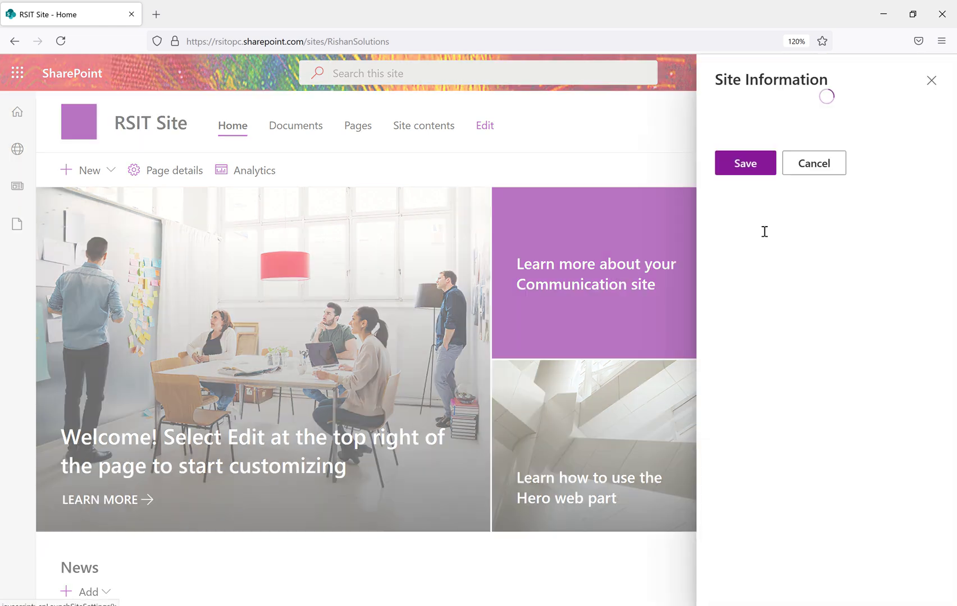
{"action": "left_click", "coordinate": [801, 244]}
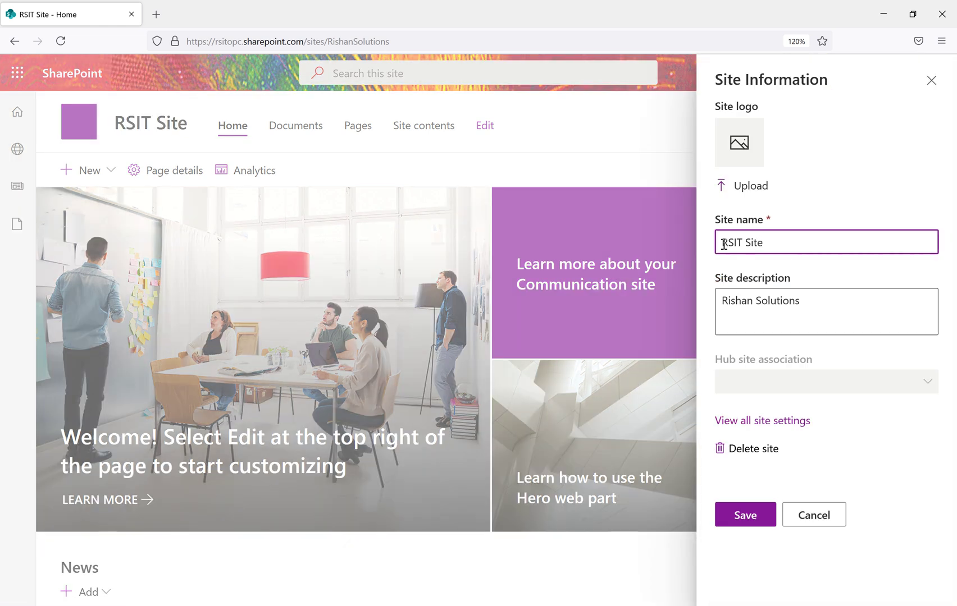
{"action": "left_click", "coordinate": [808, 304]}
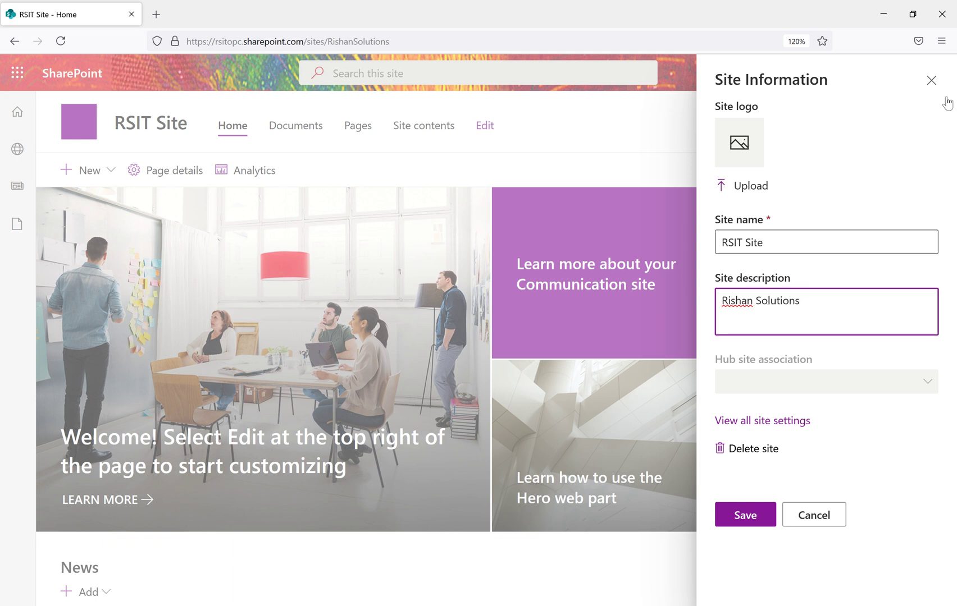
Step: Open the Quick Launch settings from the full list of site settings
{"action": "left_click", "coordinate": [768, 422]}
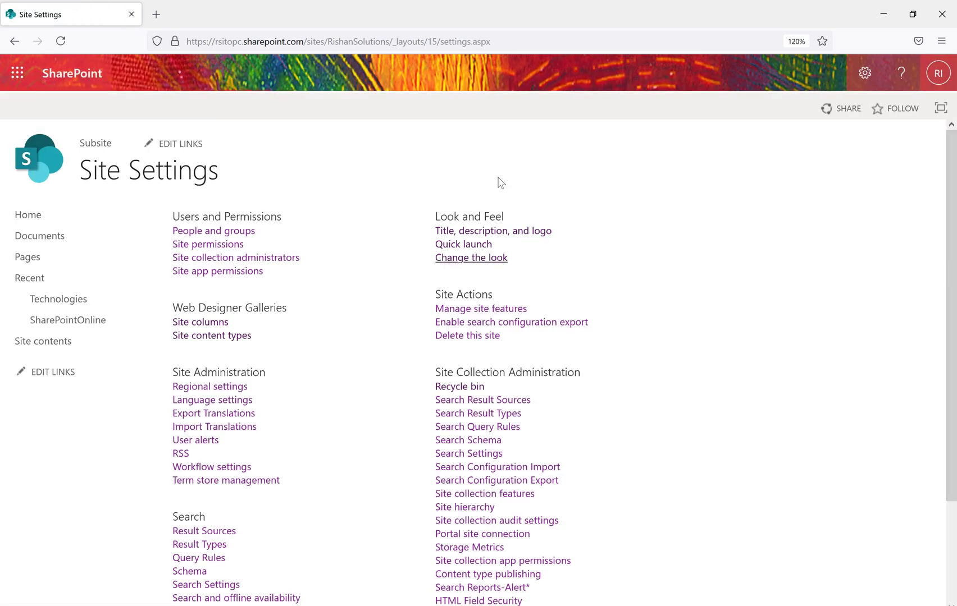
{"action": "left_click", "coordinate": [470, 246]}
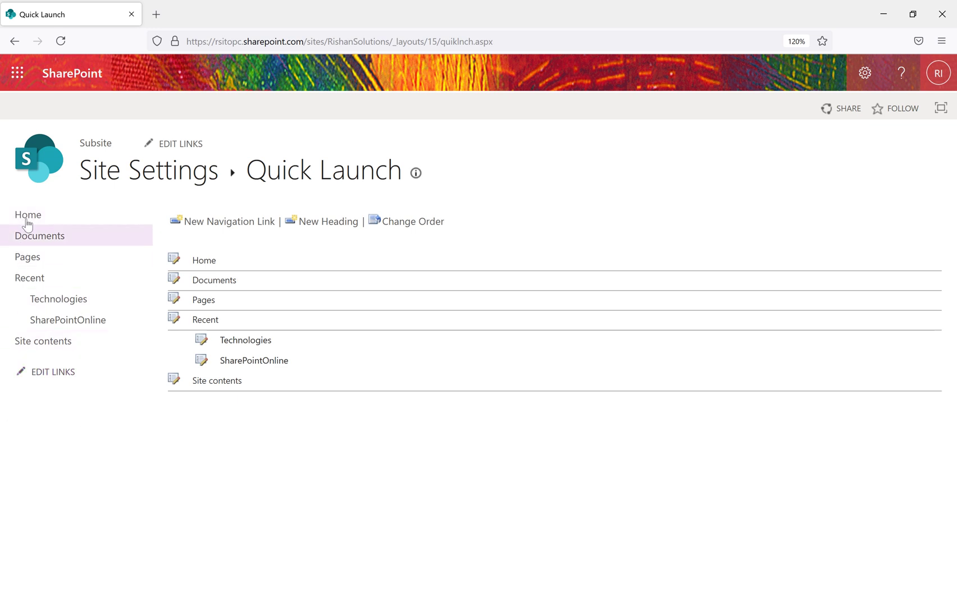
{"action": "left_click", "coordinate": [197, 177]}
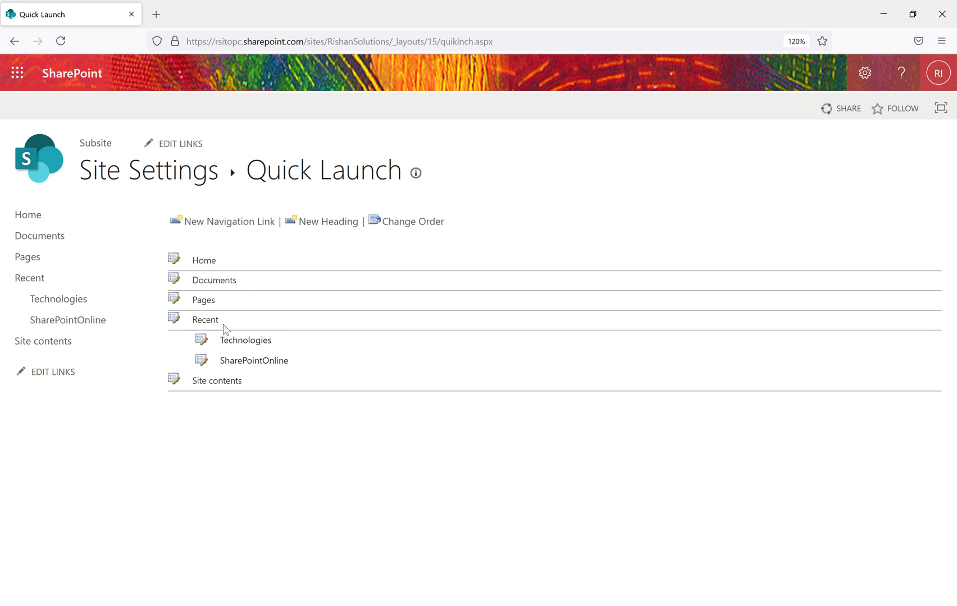
{"action": "left_click_drag", "start_coordinate": [228, 323], "coordinate": [190, 322]}
{"action": "left_click", "coordinate": [291, 454]}
{"action": "left_click_drag", "start_coordinate": [261, 388], "coordinate": [192, 409]}
{"action": "left_click", "coordinate": [221, 443]}
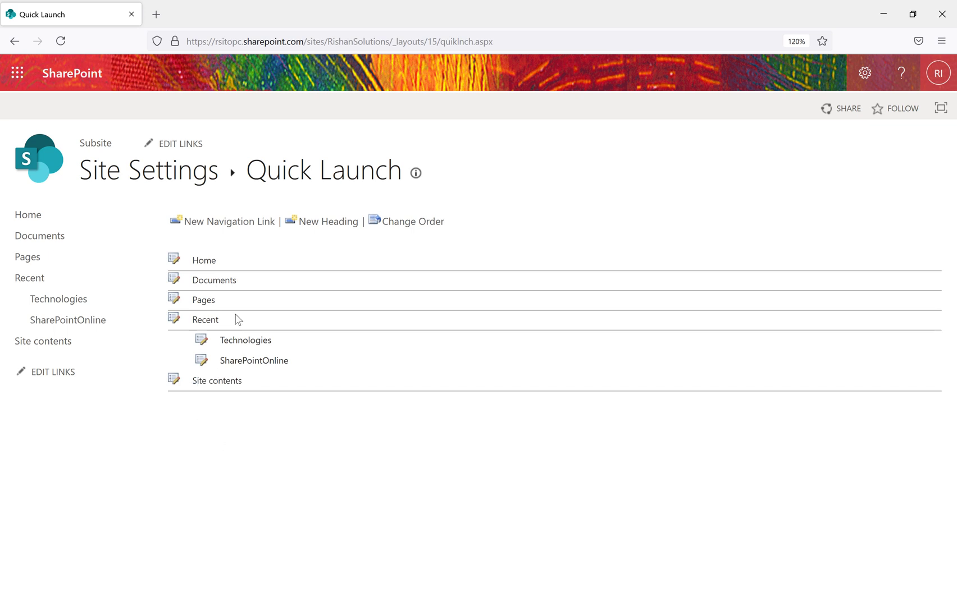
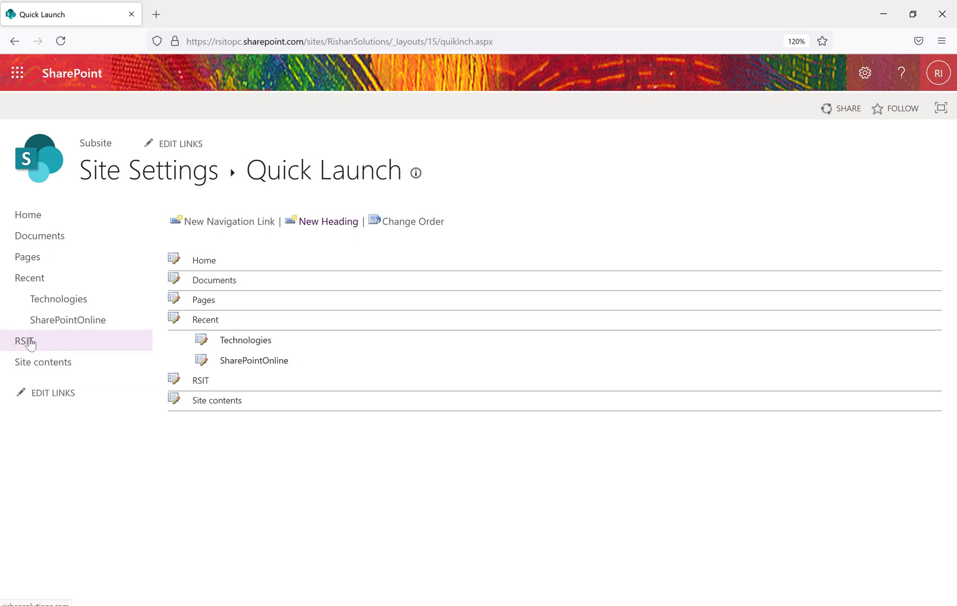
Step: Test the RSIT link in the Quick Launch, return to the settings, and review the link's web address and description
{"action": "left_click", "coordinate": [72, 345]}
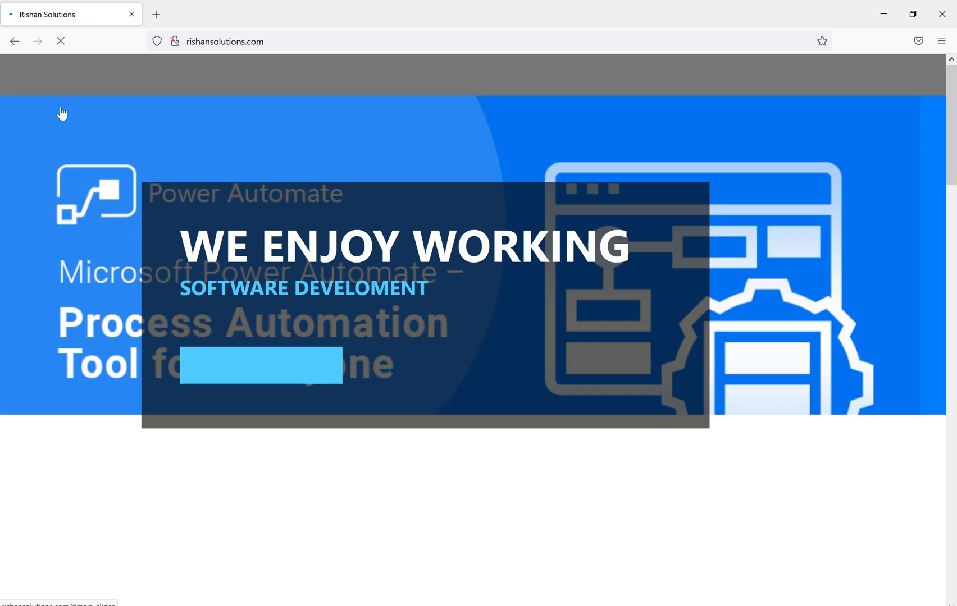
{"action": "left_click", "coordinate": [14, 41]}
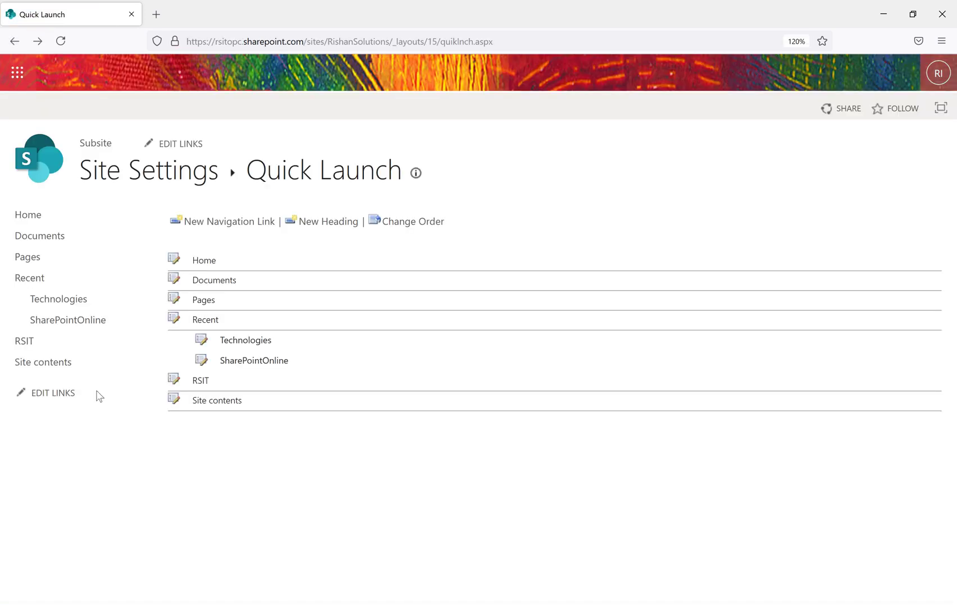
{"action": "left_click", "coordinate": [45, 340]}
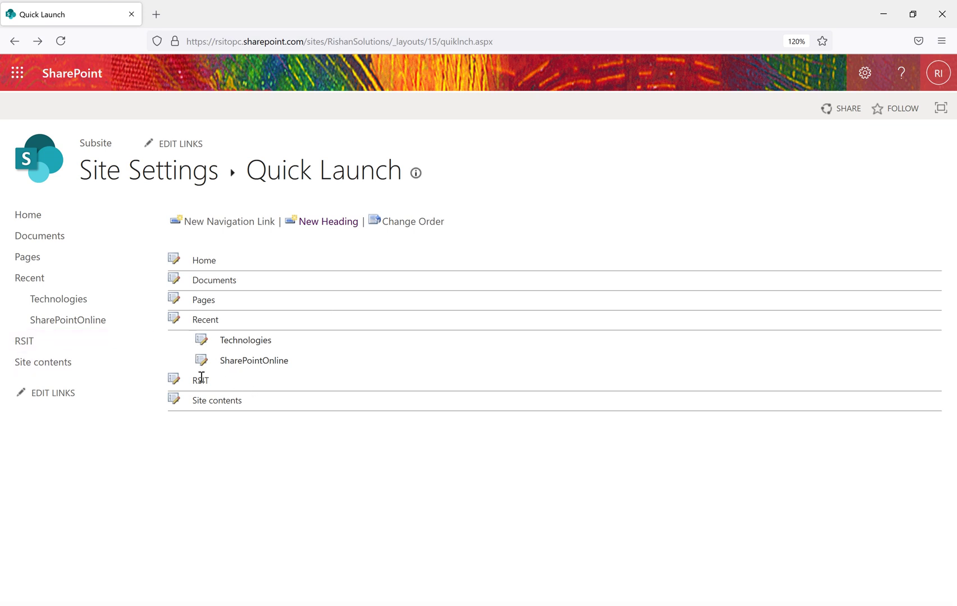
{"action": "left_click", "coordinate": [175, 382]}
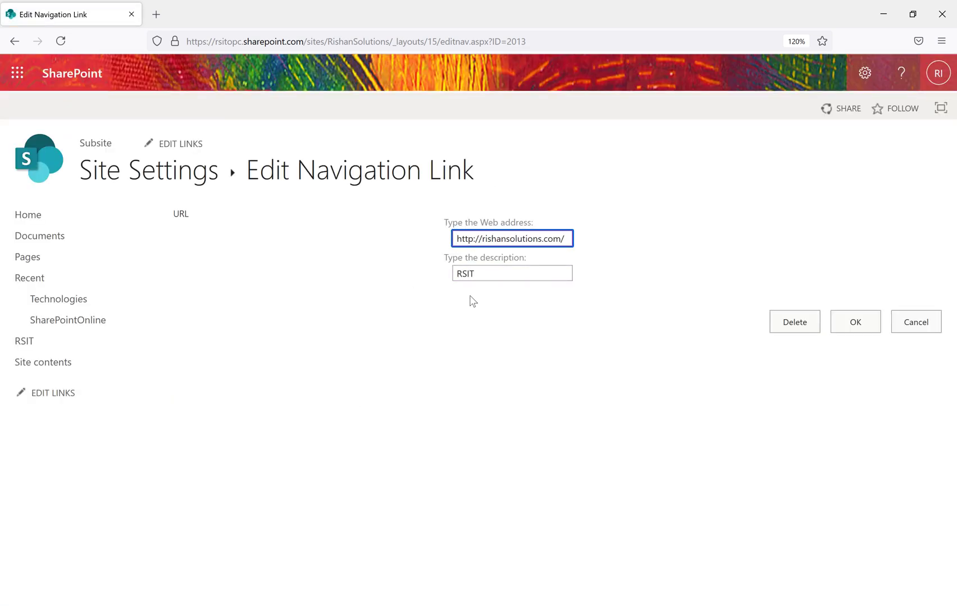
{"action": "left_click", "coordinate": [855, 323]}
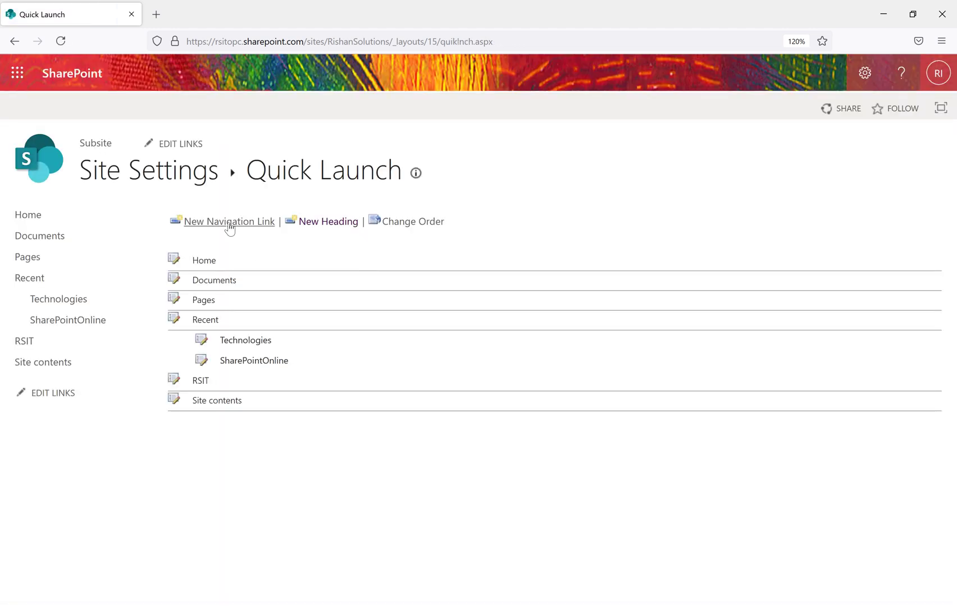
{"action": "left_click", "coordinate": [229, 225]}
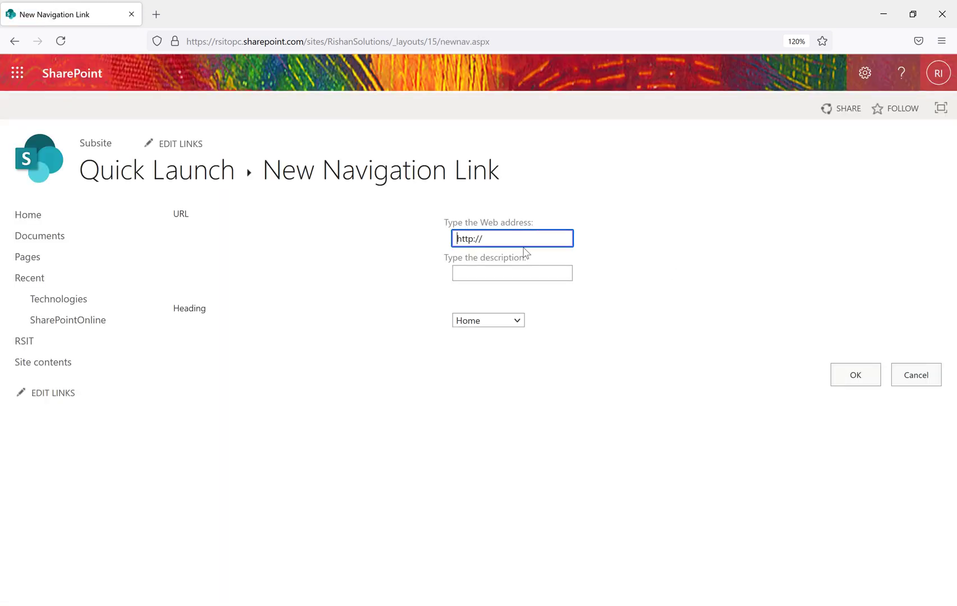
{"action": "left_click", "coordinate": [522, 239]}
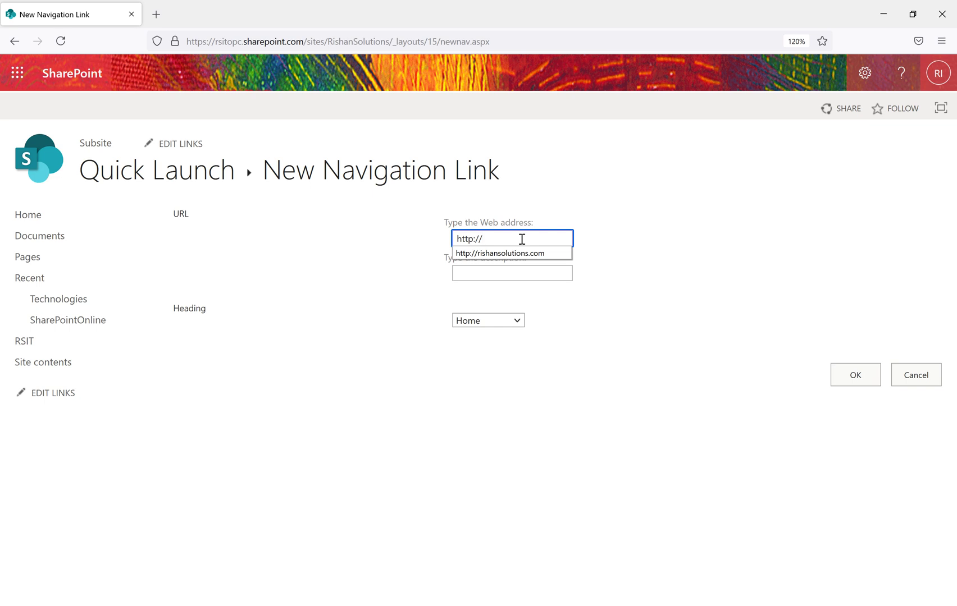
{"action": "type", "text": "office.com"}
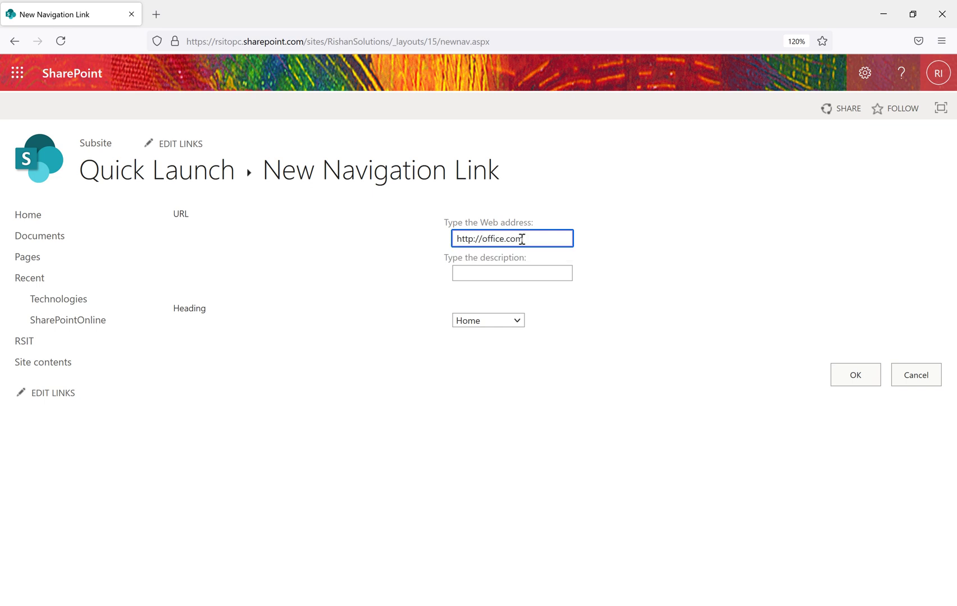
{"action": "left_click", "coordinate": [507, 273]}
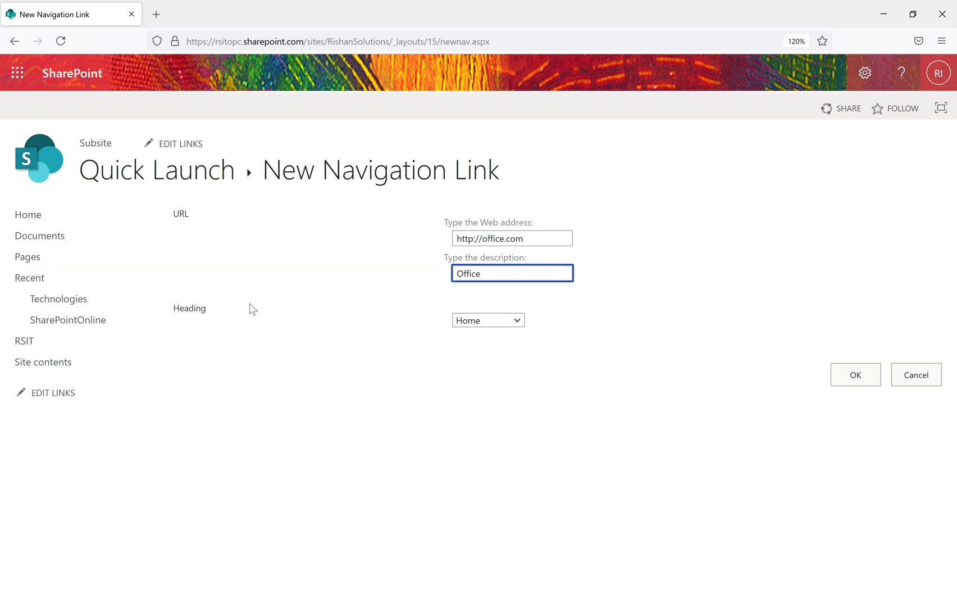
{"action": "left_click", "coordinate": [517, 322]}
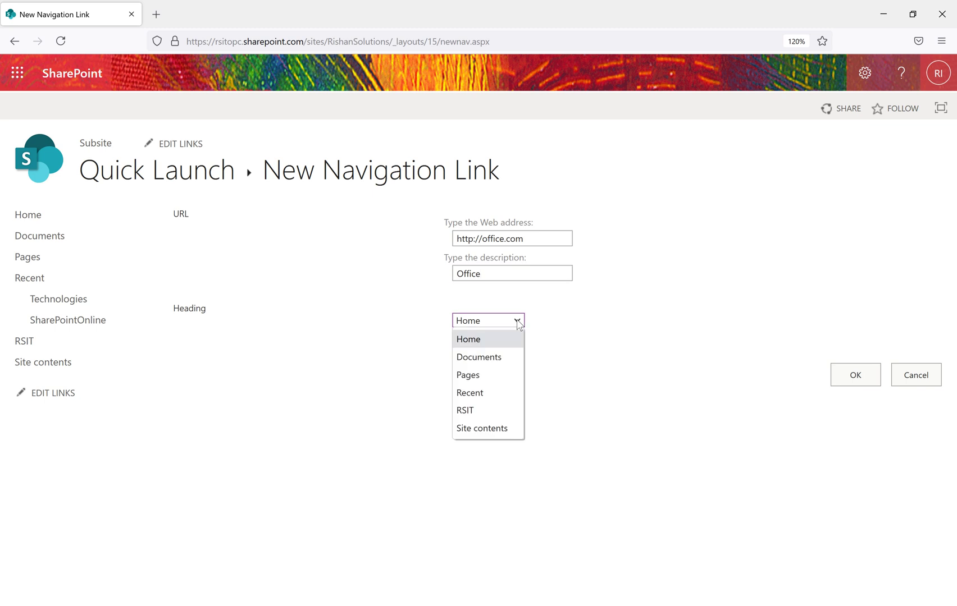
{"action": "left_click", "coordinate": [481, 411]}
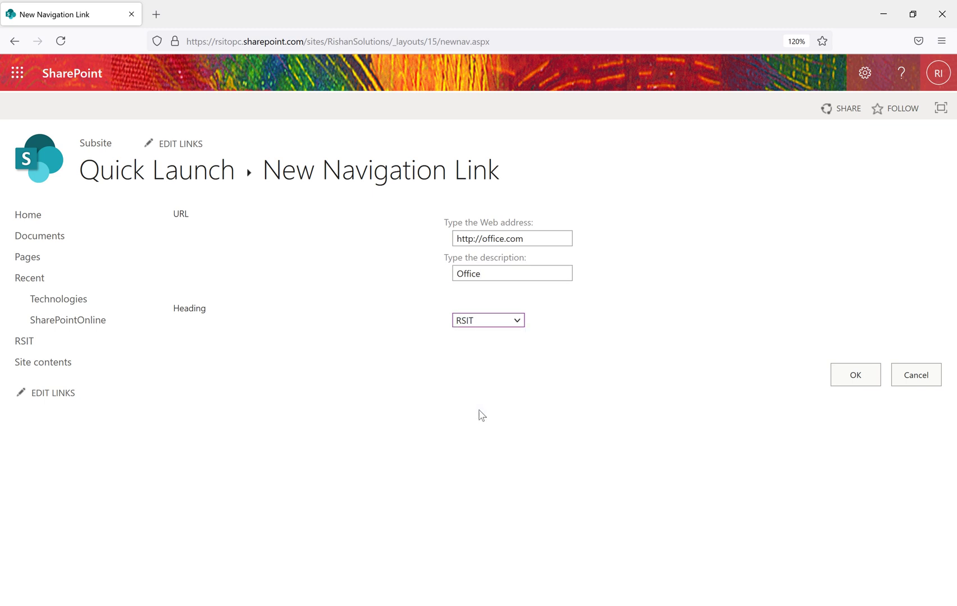
{"action": "left_click", "coordinate": [854, 374]}
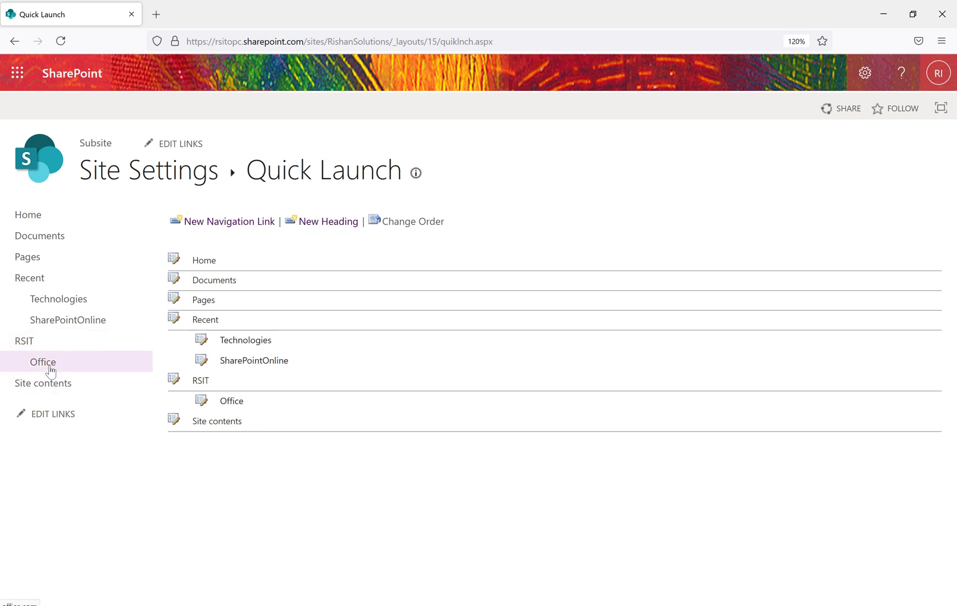
Step: Reorder the Quick Launch headings so RSIT is number 1 and Site contents number 2
{"action": "left_click", "coordinate": [422, 226]}
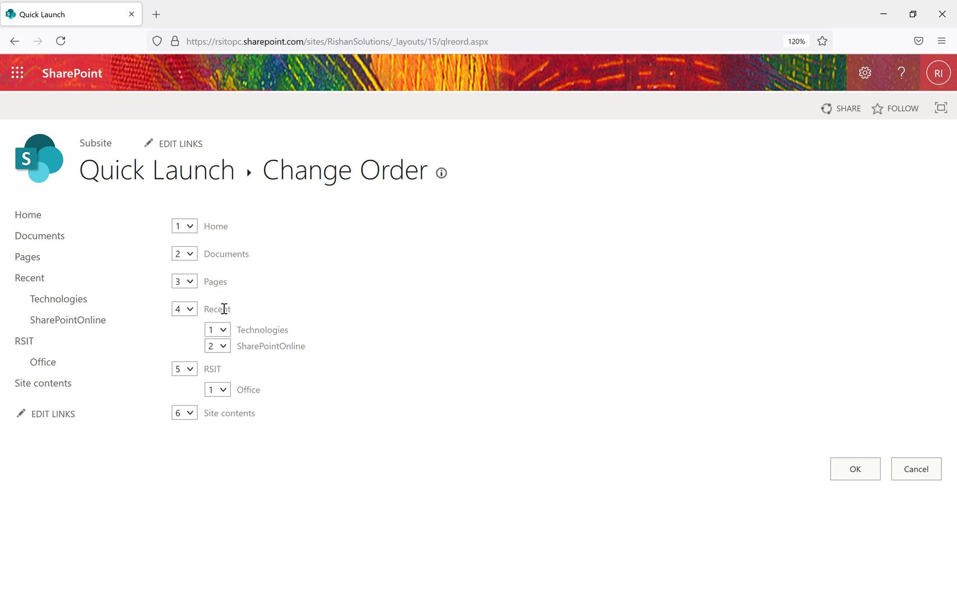
{"action": "left_click", "coordinate": [185, 369]}
{"action": "left_click", "coordinate": [179, 387]}
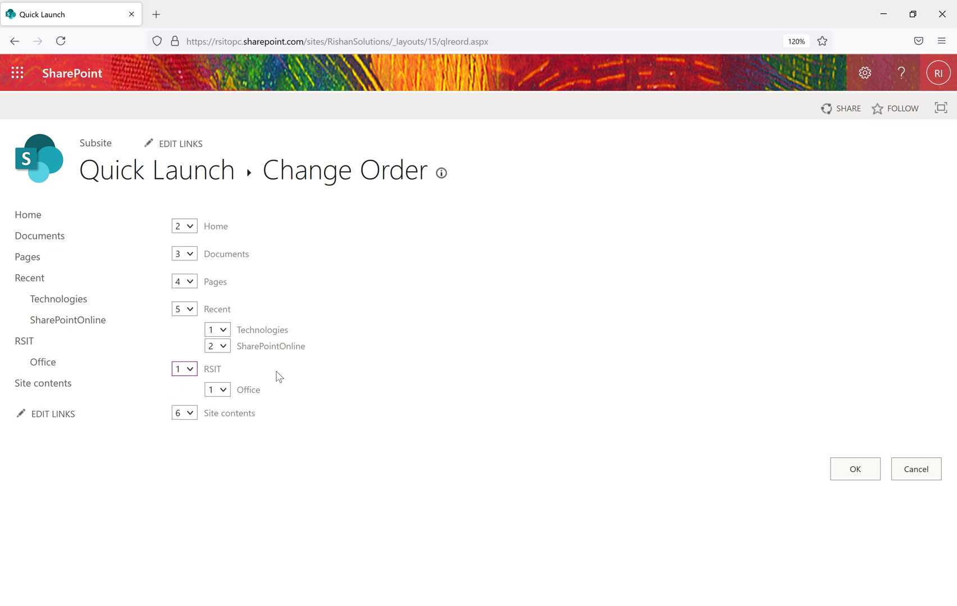
{"action": "left_click", "coordinate": [187, 417]}
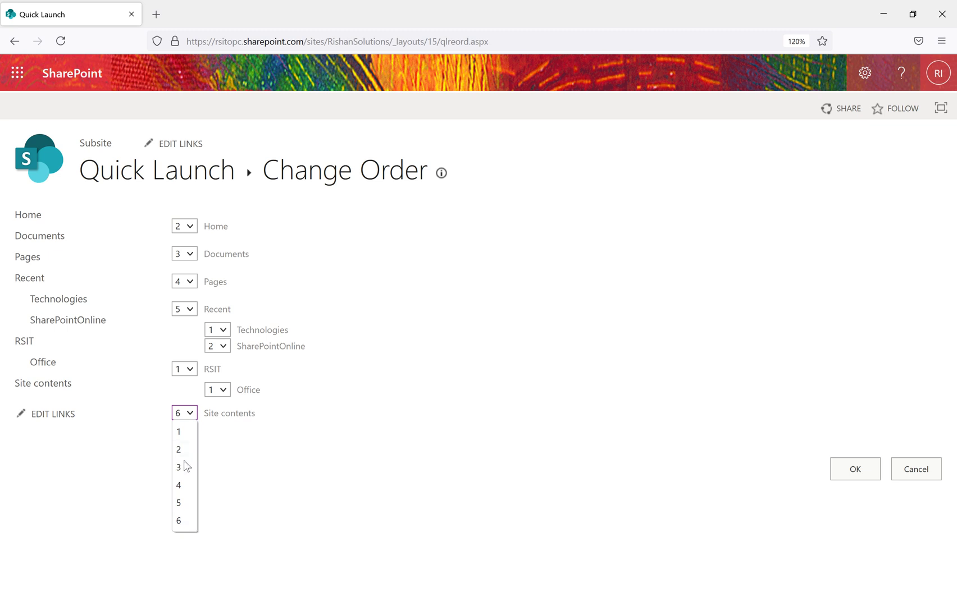
{"action": "left_click", "coordinate": [187, 453]}
{"action": "left_click", "coordinate": [863, 479]}
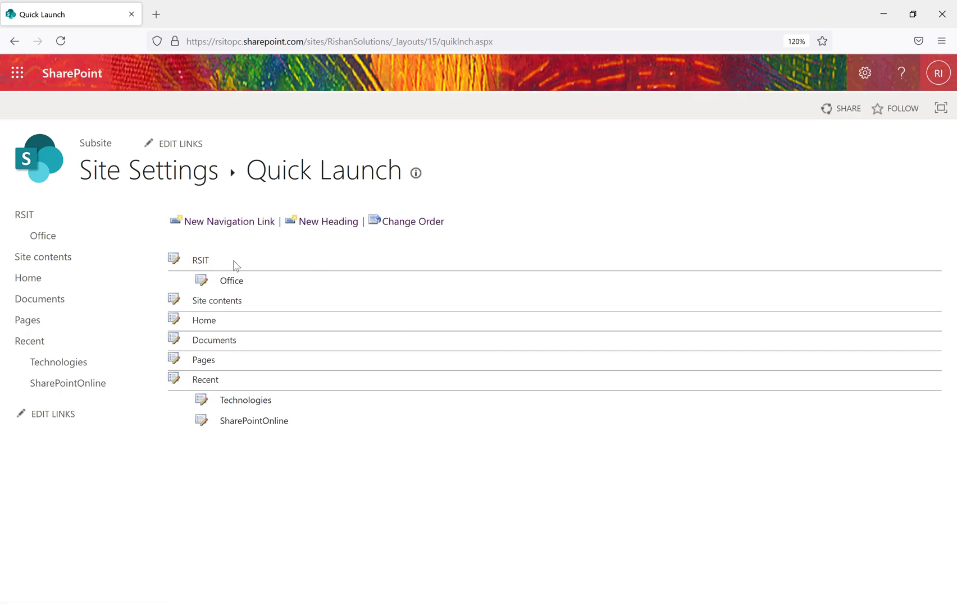
Step: Check the order of the Quick Launch items, including RSIT with its Office link, Site contents and Recent
{"action": "left_click_drag", "start_coordinate": [214, 263], "coordinate": [193, 260]}
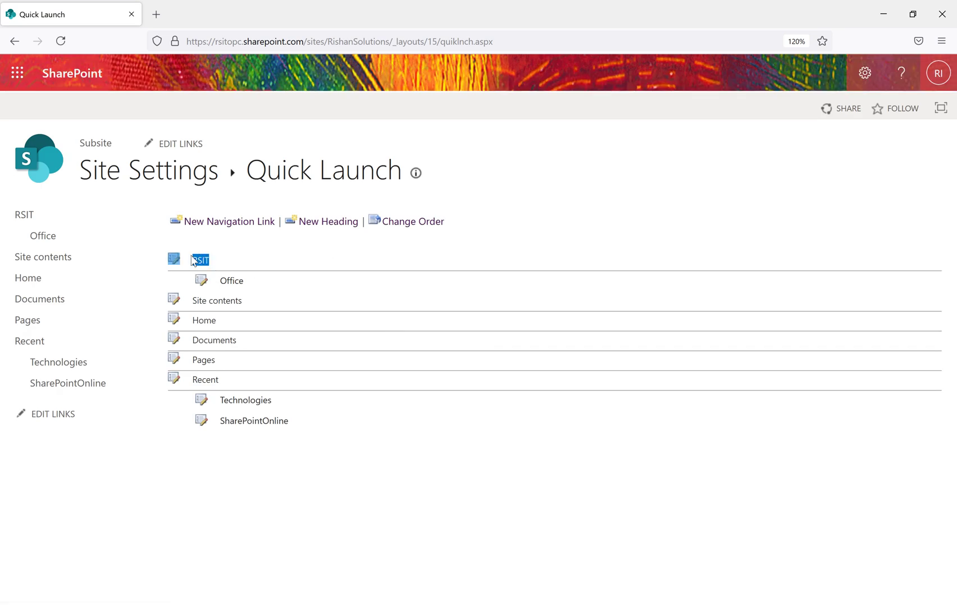
{"action": "left_click", "coordinate": [236, 263]}
{"action": "left_click_drag", "start_coordinate": [252, 284], "coordinate": [224, 282]}
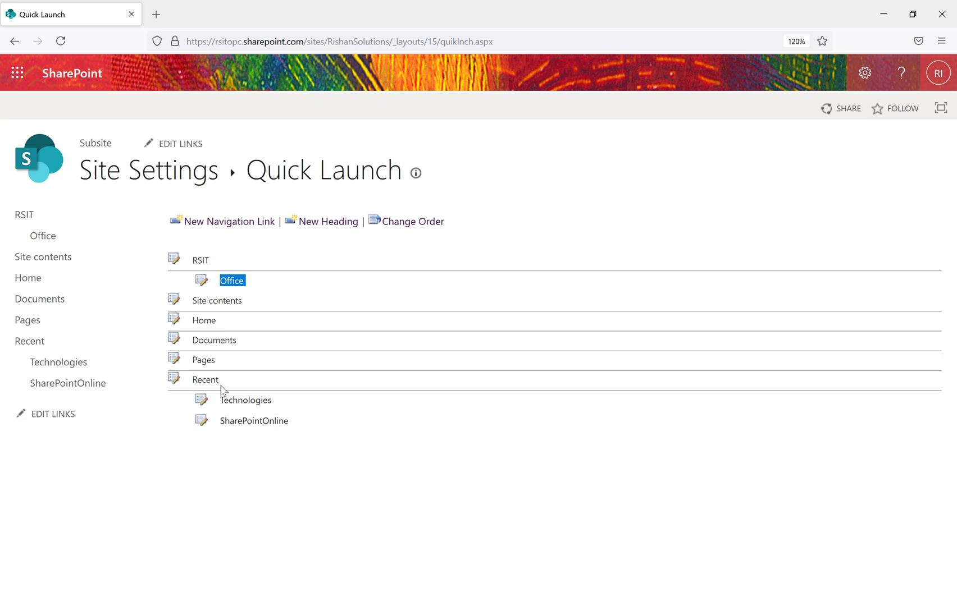
{"action": "left_click_drag", "start_coordinate": [221, 388], "coordinate": [197, 381]}
{"action": "left_click_drag", "start_coordinate": [257, 303], "coordinate": [190, 306]}
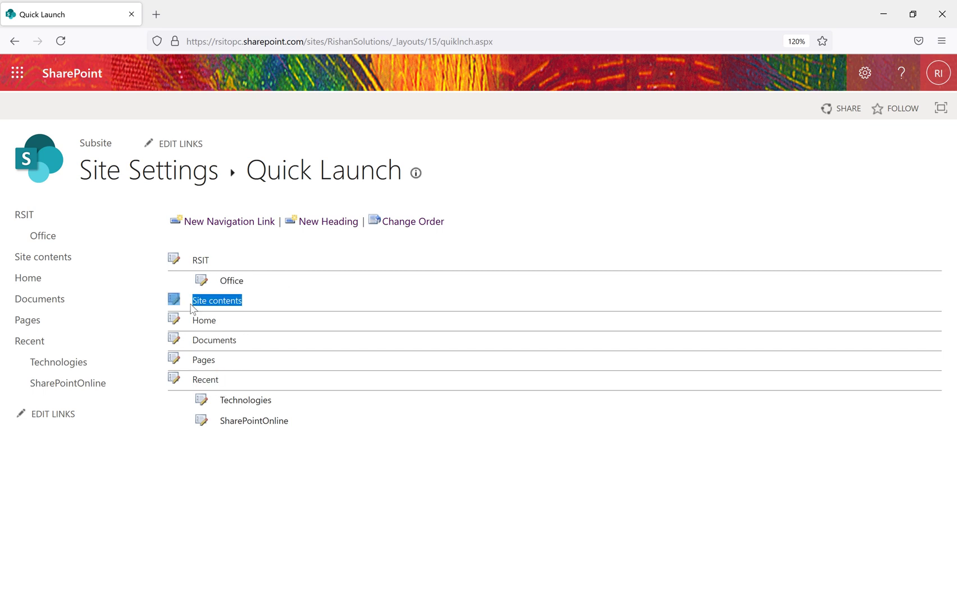
{"action": "key", "text": "ctrl+a"}
{"action": "left_click", "coordinate": [657, 241]}
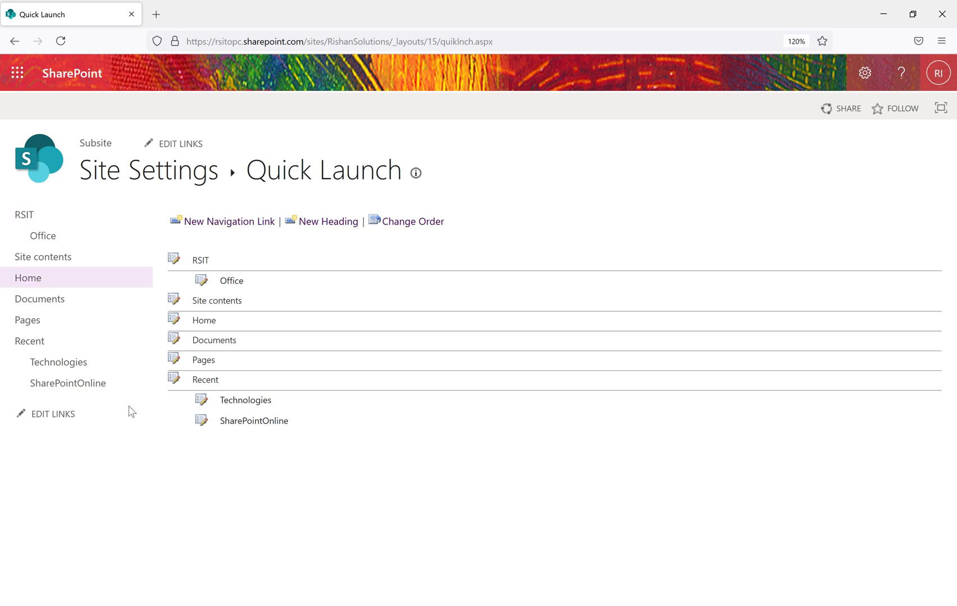
Step: Browse the Change the look designs from the site settings and choose the Nature design
{"action": "left_click", "coordinate": [179, 183]}
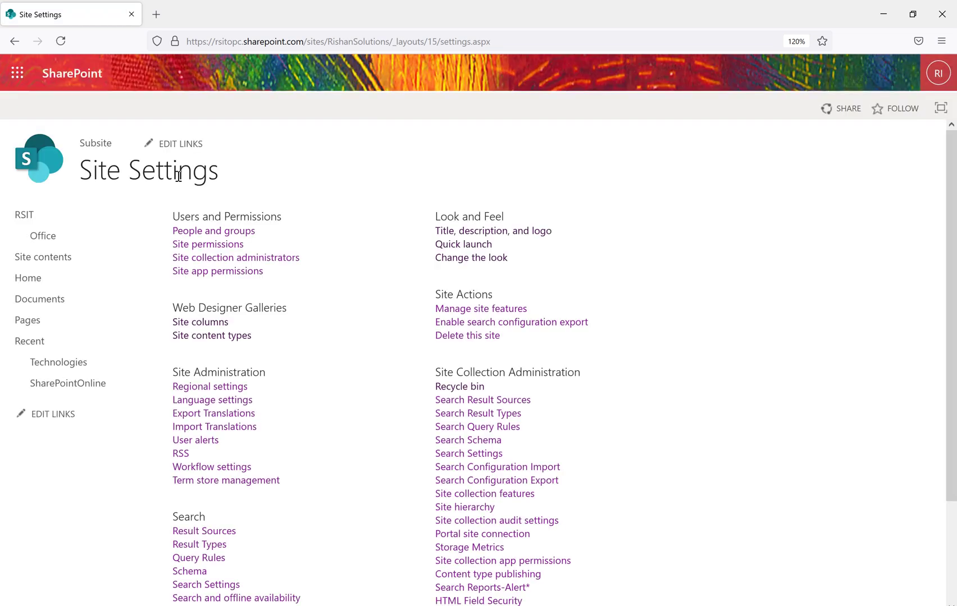
{"action": "left_click", "coordinate": [490, 255]}
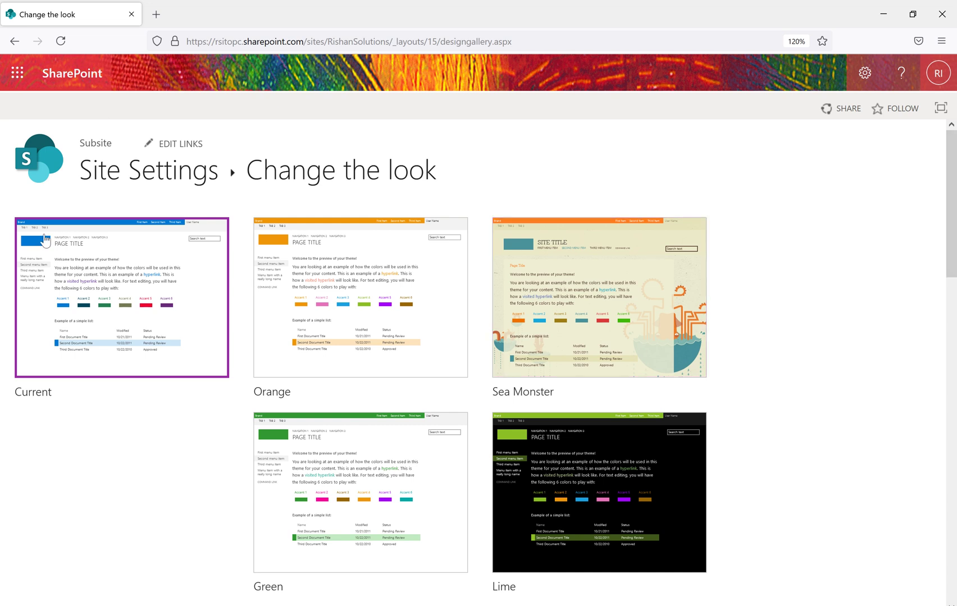
{"action": "scroll", "coordinate": [225, 412], "scroll_direction": "down", "scroll_amount": 12}
{"action": "scroll", "coordinate": [284, 420], "scroll_direction": "down", "scroll_amount": 5}
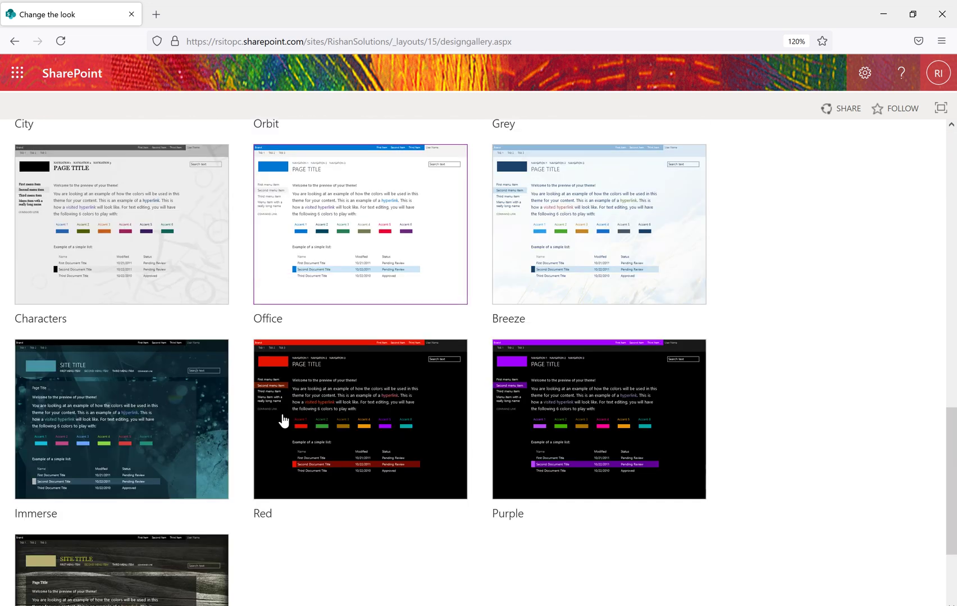
{"action": "scroll", "coordinate": [326, 429], "scroll_direction": "up", "scroll_amount": 15}
{"action": "scroll", "coordinate": [368, 438], "scroll_direction": "up", "scroll_amount": 1}
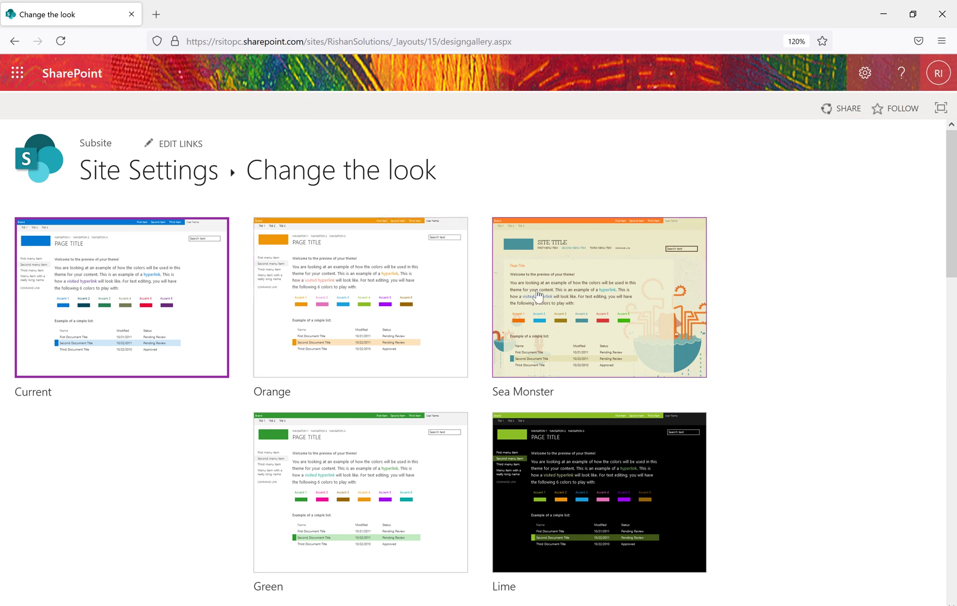
{"action": "scroll", "coordinate": [539, 300], "scroll_direction": "down", "scroll_amount": 5}
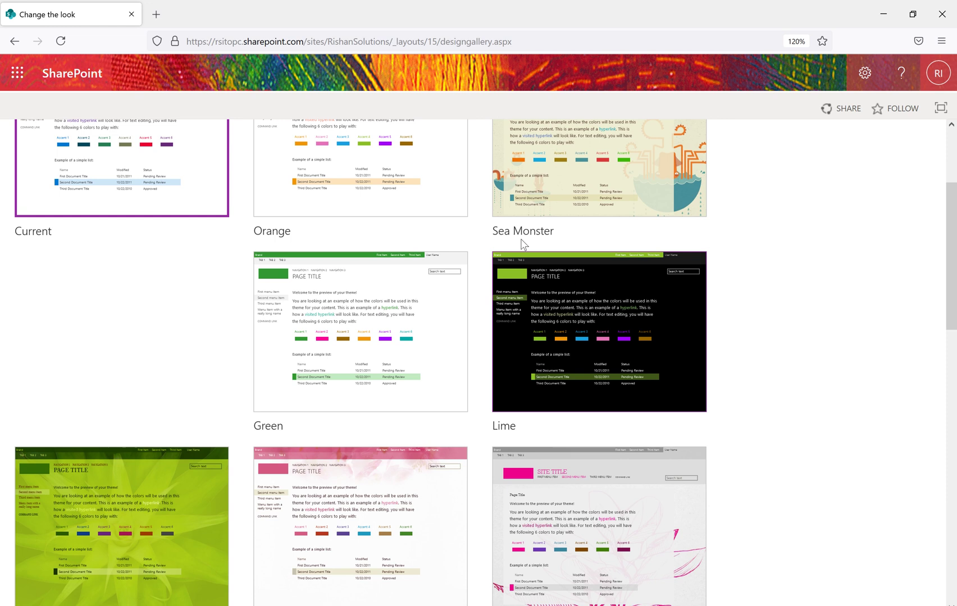
{"action": "scroll", "coordinate": [418, 407], "scroll_direction": "down", "scroll_amount": 5}
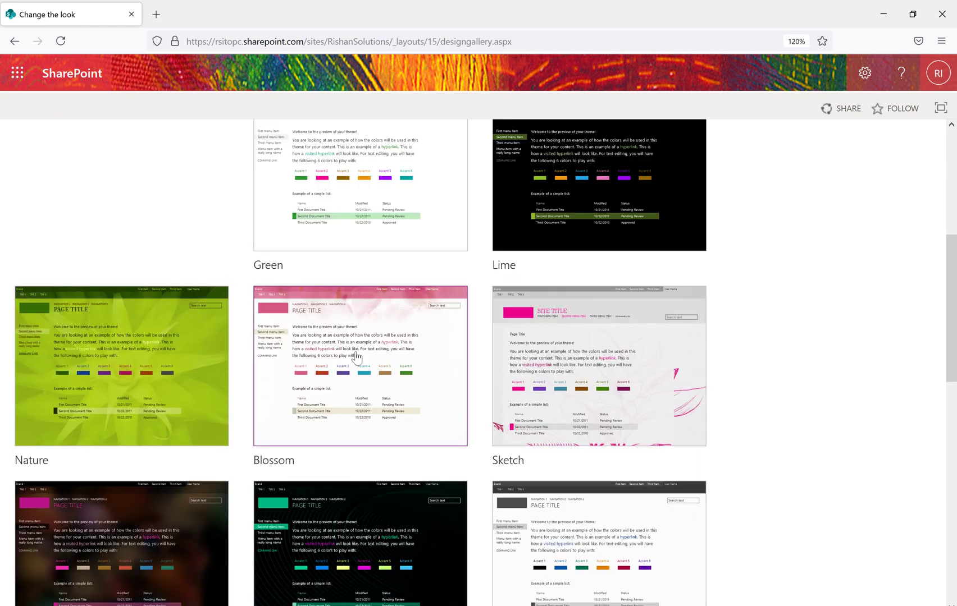
{"action": "scroll", "coordinate": [337, 393], "scroll_direction": "up", "scroll_amount": 3}
{"action": "left_click", "coordinate": [171, 447]}
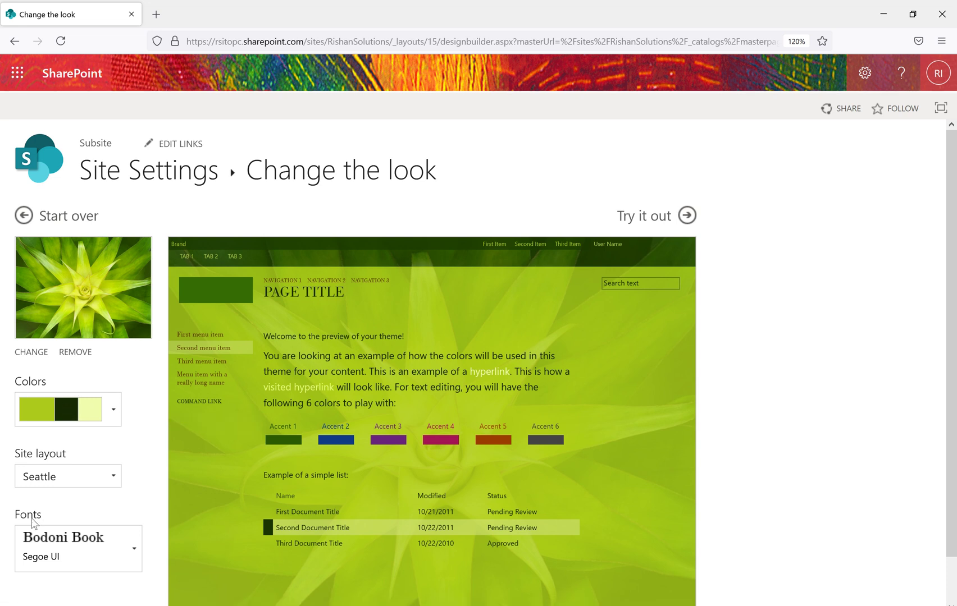
Step: Review the site layout options, keeping Seattle, then preview the Nature design on the site and apply it
{"action": "left_click", "coordinate": [113, 485]}
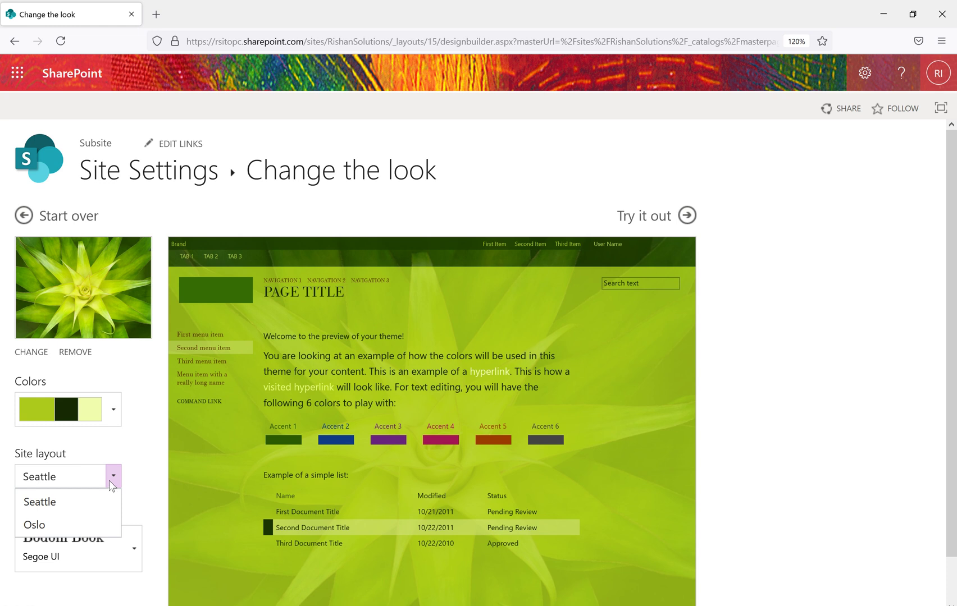
{"action": "left_click", "coordinate": [147, 449]}
{"action": "scroll", "coordinate": [118, 536], "scroll_direction": "down", "scroll_amount": 1}
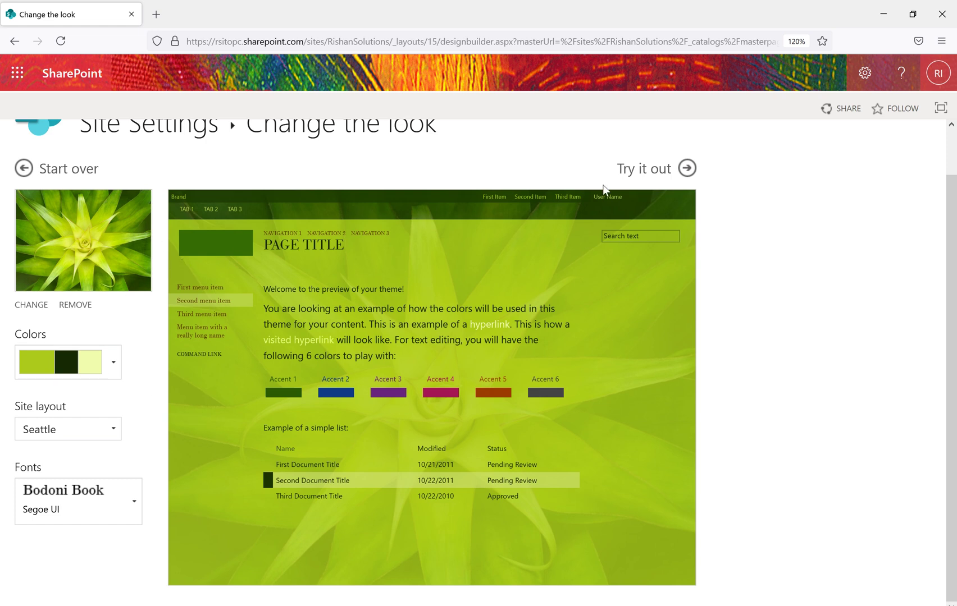
{"action": "left_click", "coordinate": [684, 167]}
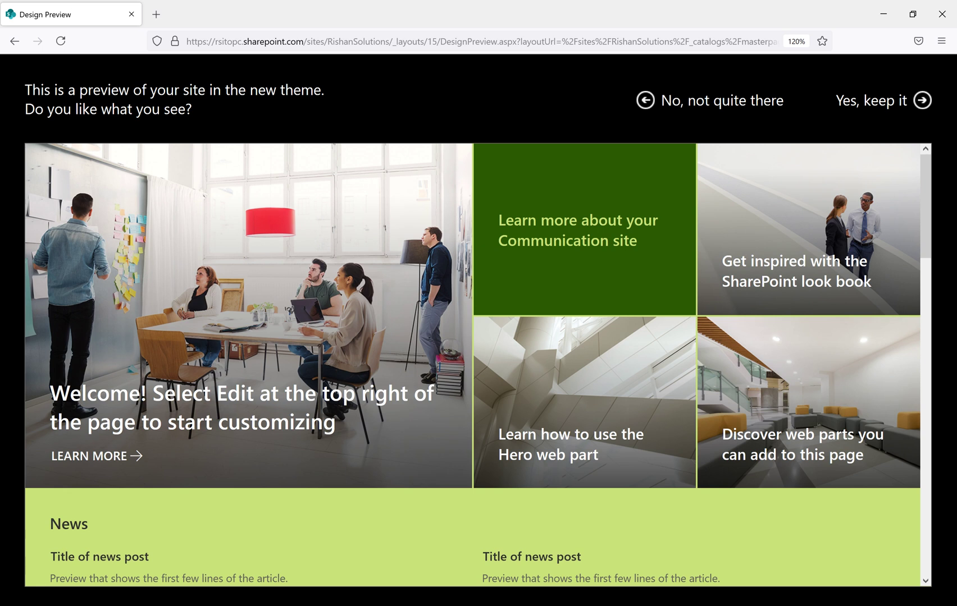
{"action": "left_click", "coordinate": [890, 100]}
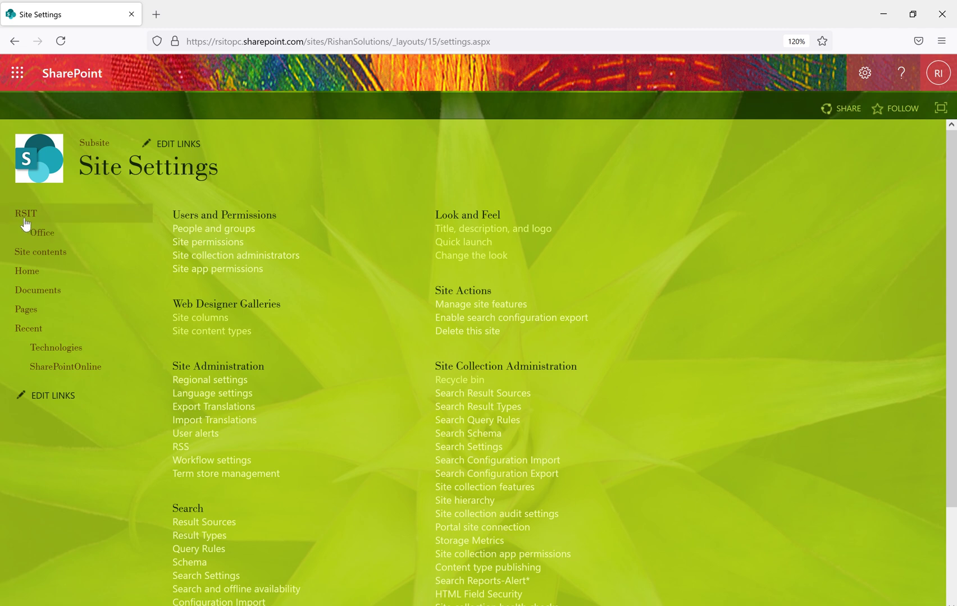
Step: Go to the site's home page and examine the new look across its News, Events and Documents sections
{"action": "left_click", "coordinate": [29, 274]}
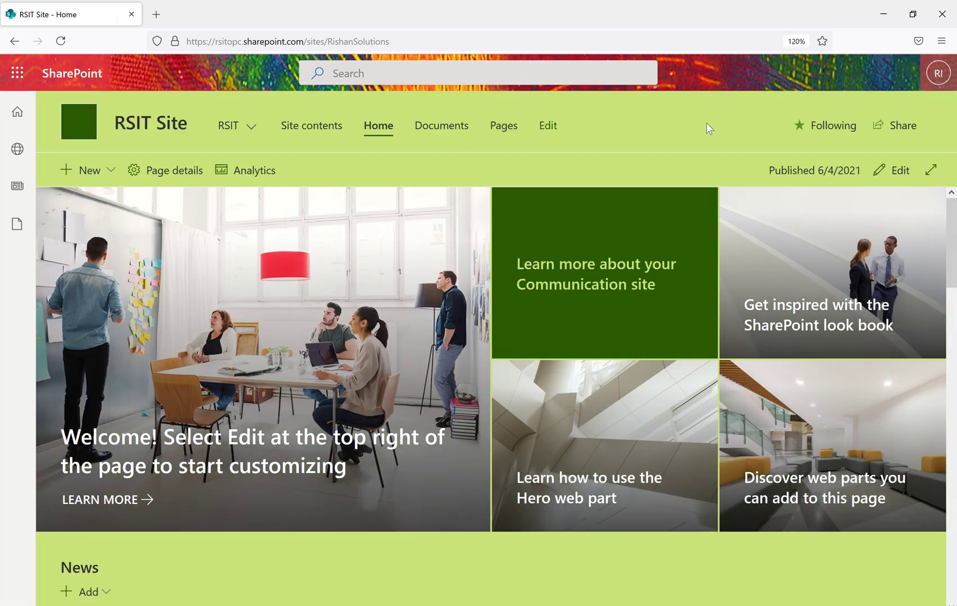
{"action": "scroll", "coordinate": [632, 248], "scroll_direction": "down", "scroll_amount": 10}
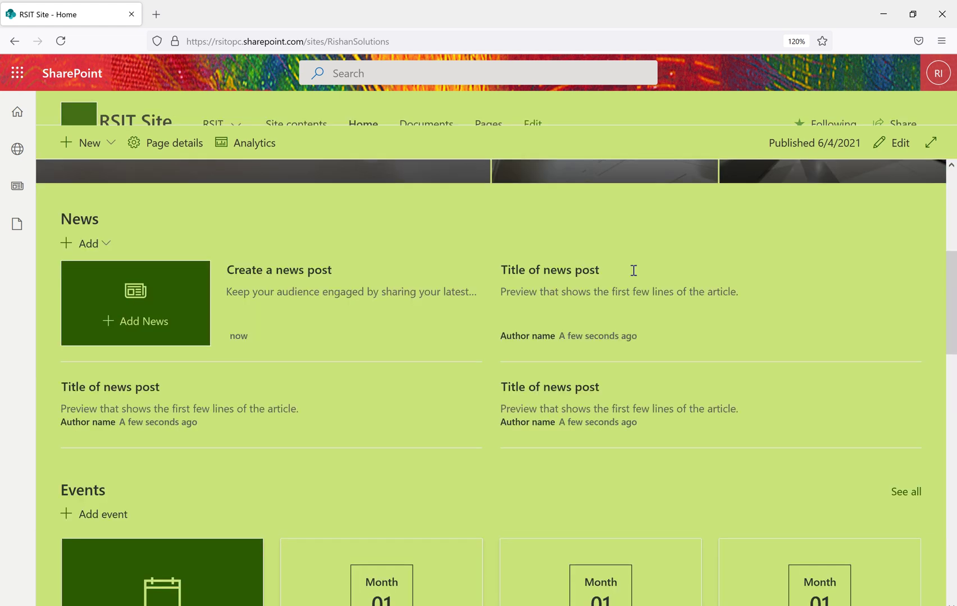
{"action": "scroll", "coordinate": [595, 408], "scroll_direction": "down", "scroll_amount": 4}
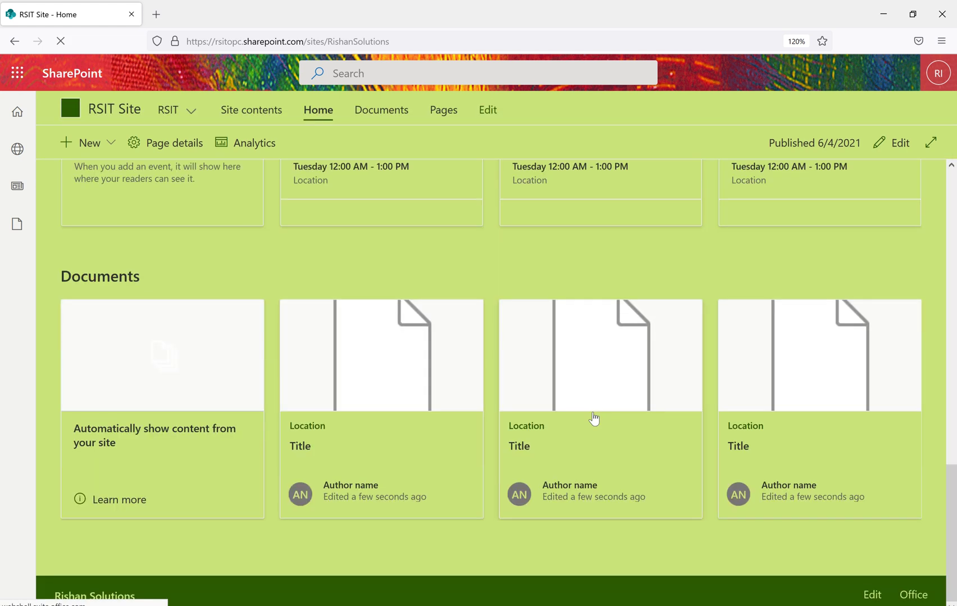
{"action": "scroll", "coordinate": [590, 411], "scroll_direction": "up", "scroll_amount": 9}
{"action": "scroll", "coordinate": [590, 411], "scroll_direction": "up", "scroll_amount": 5}
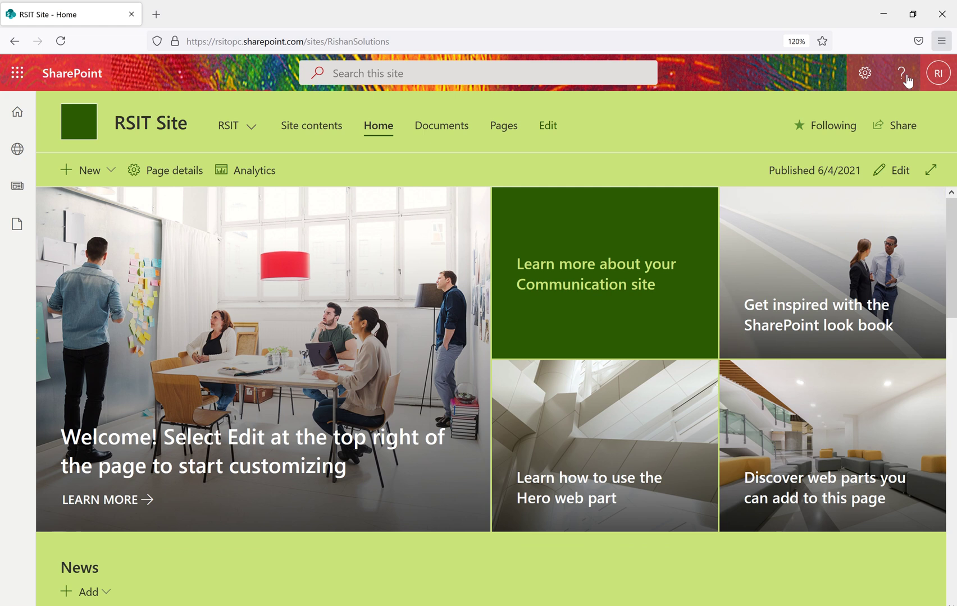
Step: Go to the full site settings through the site information and open the current design for customization in Change the look
{"action": "left_click", "coordinate": [866, 74]}
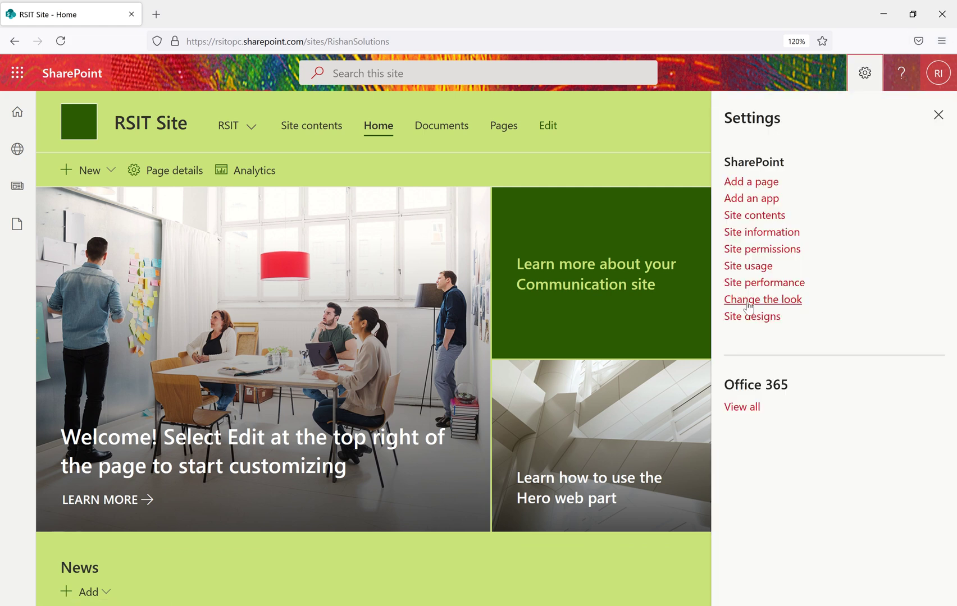
{"action": "left_click", "coordinate": [762, 232]}
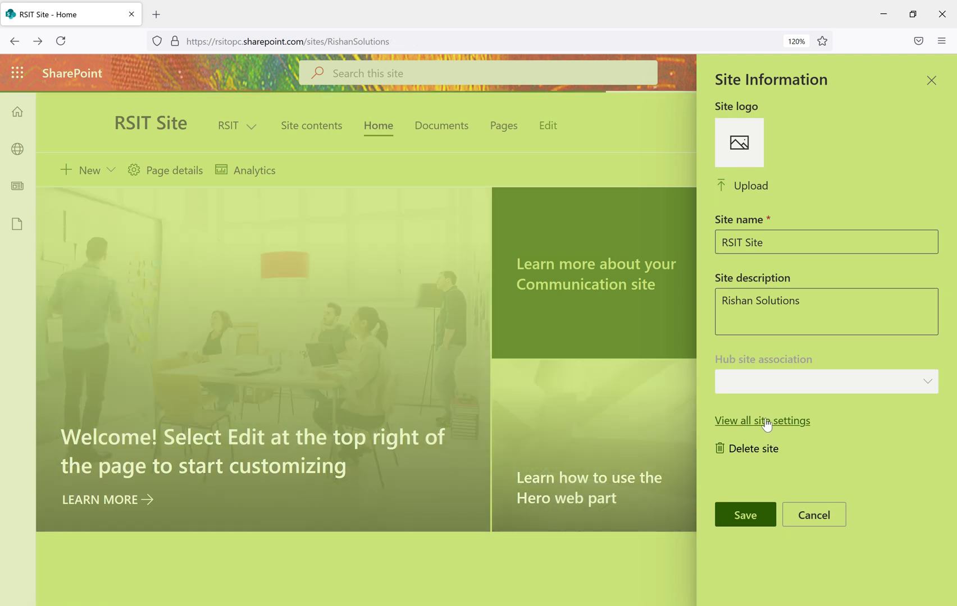
{"action": "left_click", "coordinate": [766, 422]}
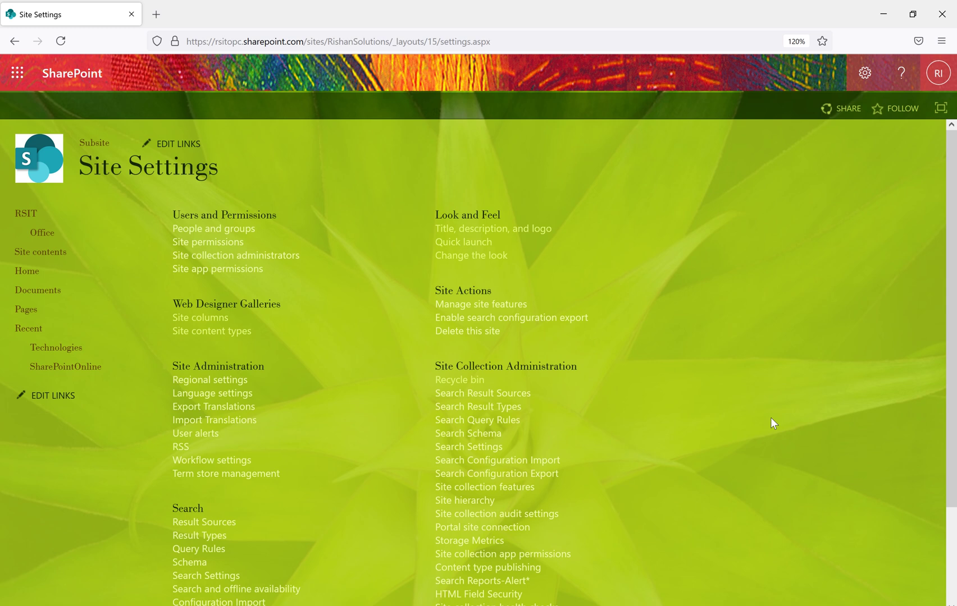
{"action": "left_click", "coordinate": [456, 261]}
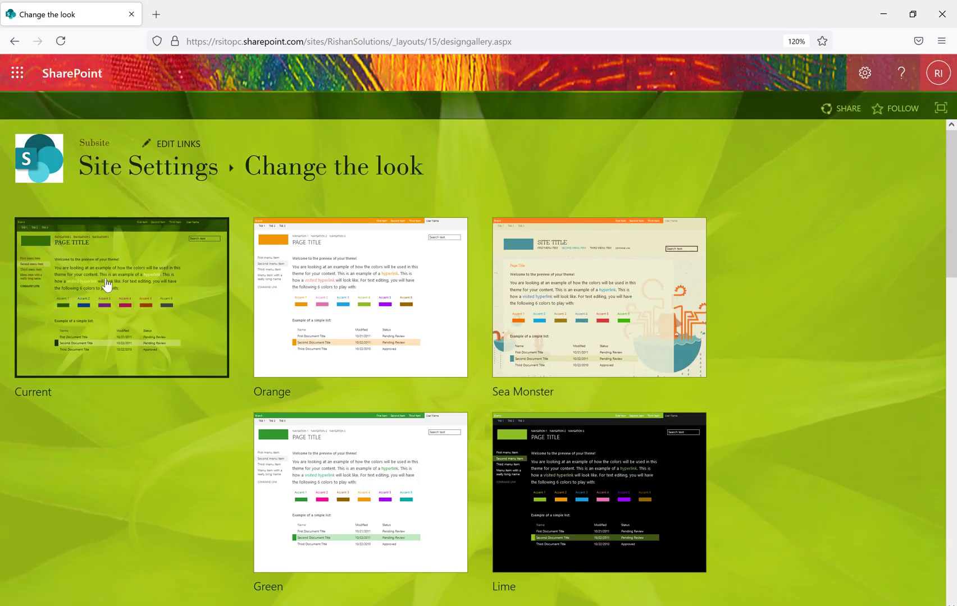
{"action": "left_click", "coordinate": [161, 272]}
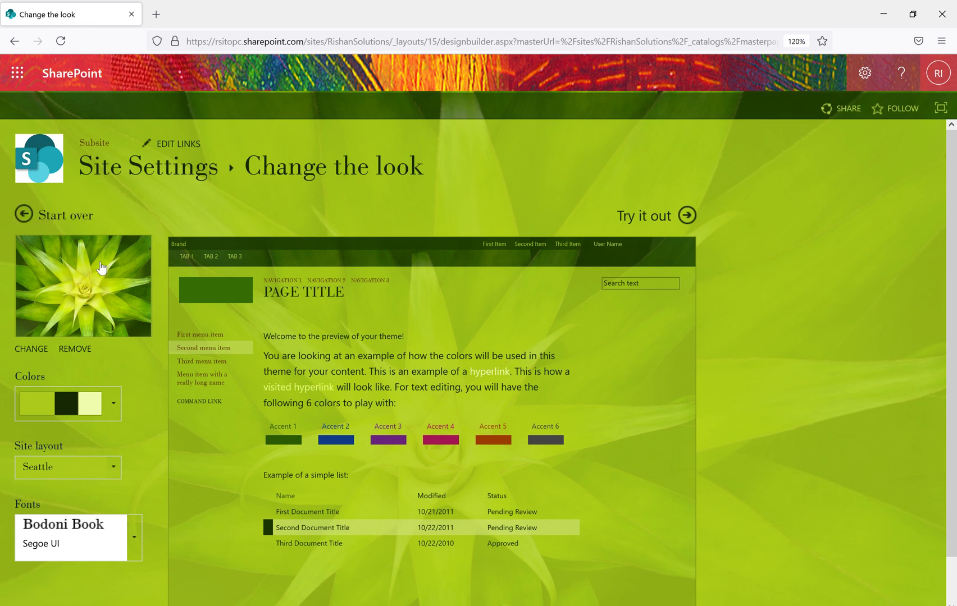
{"action": "scroll", "coordinate": [127, 482], "scroll_direction": "down", "scroll_amount": 1}
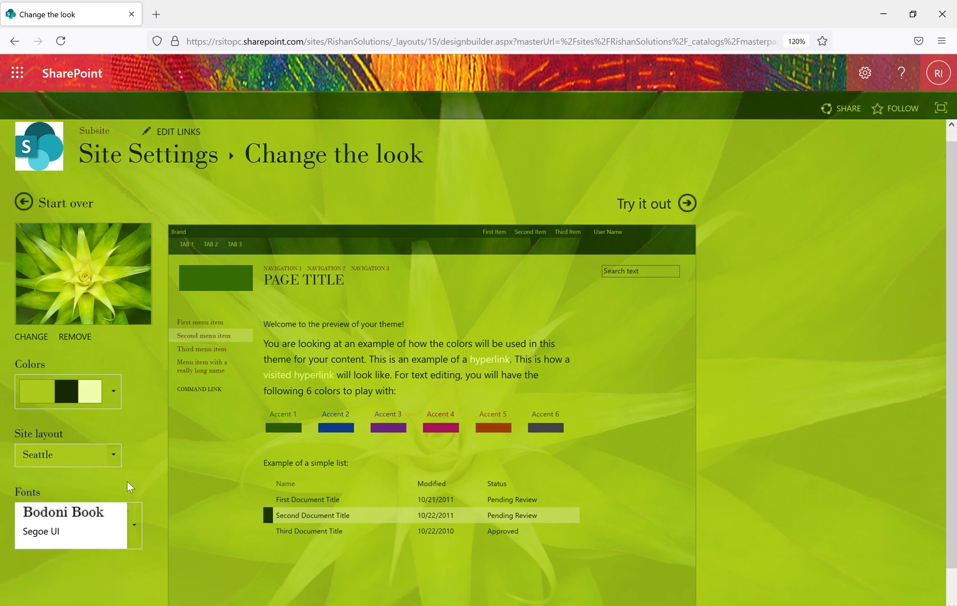
{"action": "scroll", "coordinate": [126, 483], "scroll_direction": "up", "scroll_amount": 1}
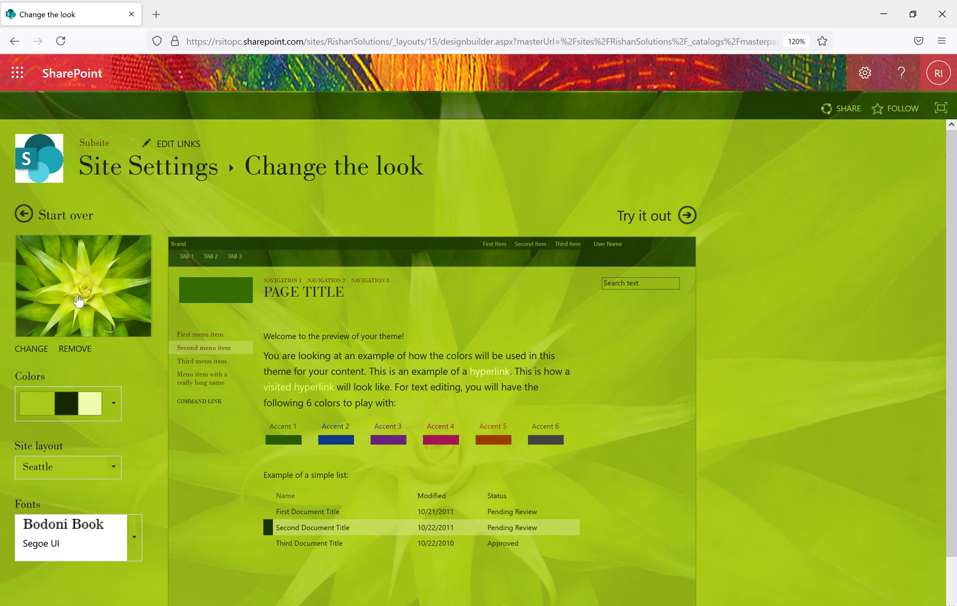
Step: Replace the design's background image with wall2.jpg from the Downloads folder, adding it as a new version to existing files
{"action": "left_click", "coordinate": [29, 350]}
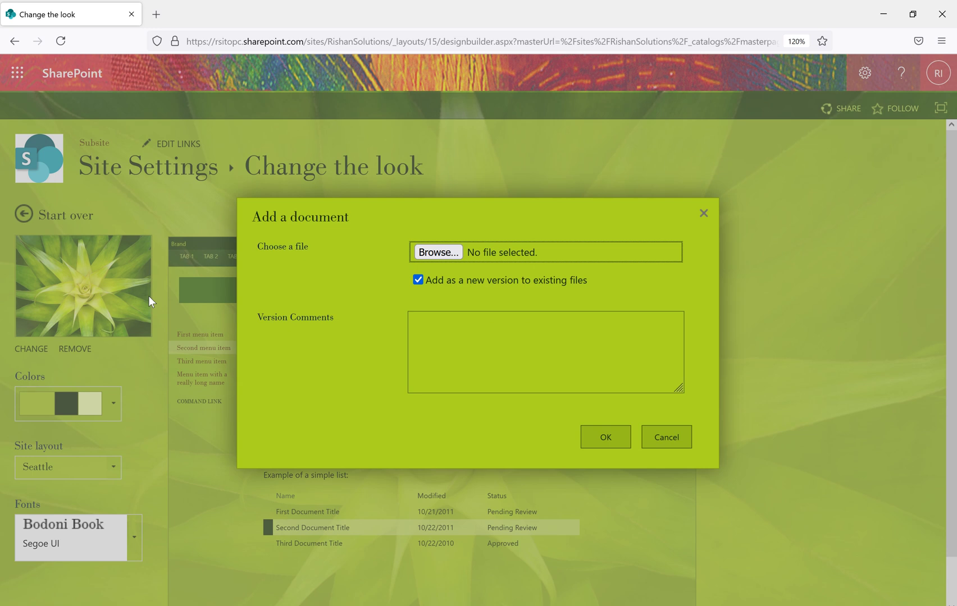
{"action": "left_click", "coordinate": [438, 252]}
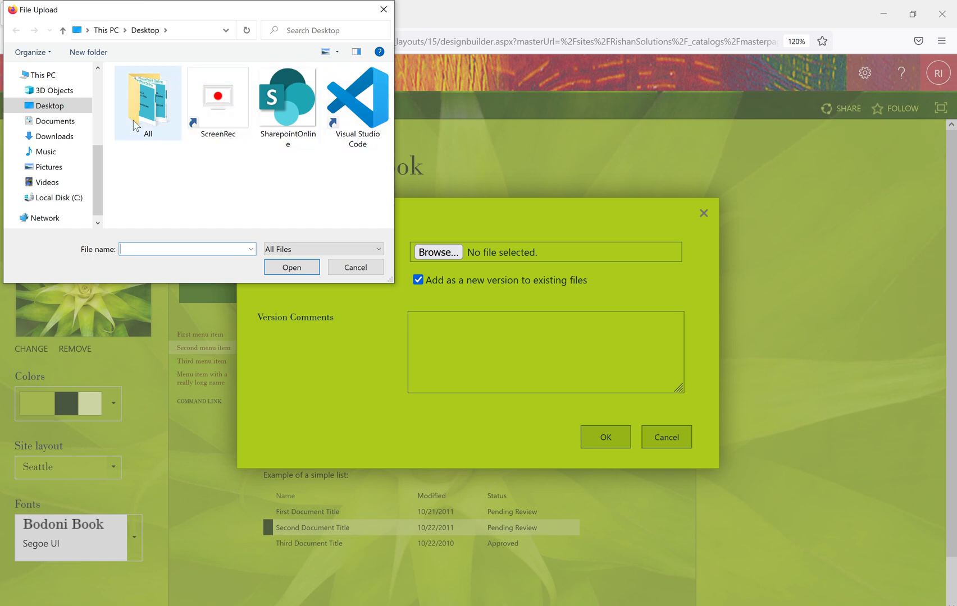
{"action": "left_click", "coordinate": [60, 137]}
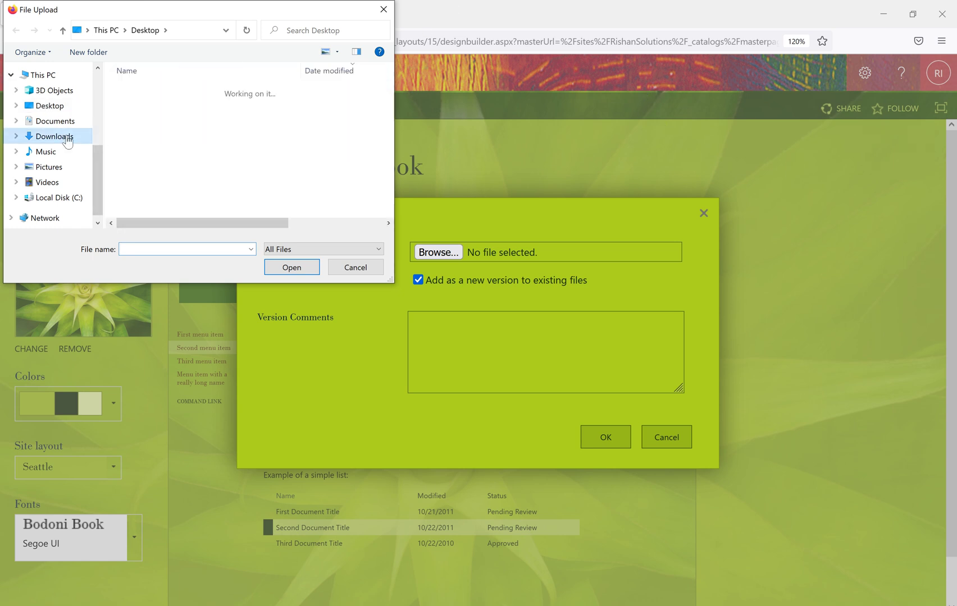
{"action": "scroll", "coordinate": [168, 168], "scroll_direction": "down", "scroll_amount": 1}
{"action": "left_click", "coordinate": [144, 172]}
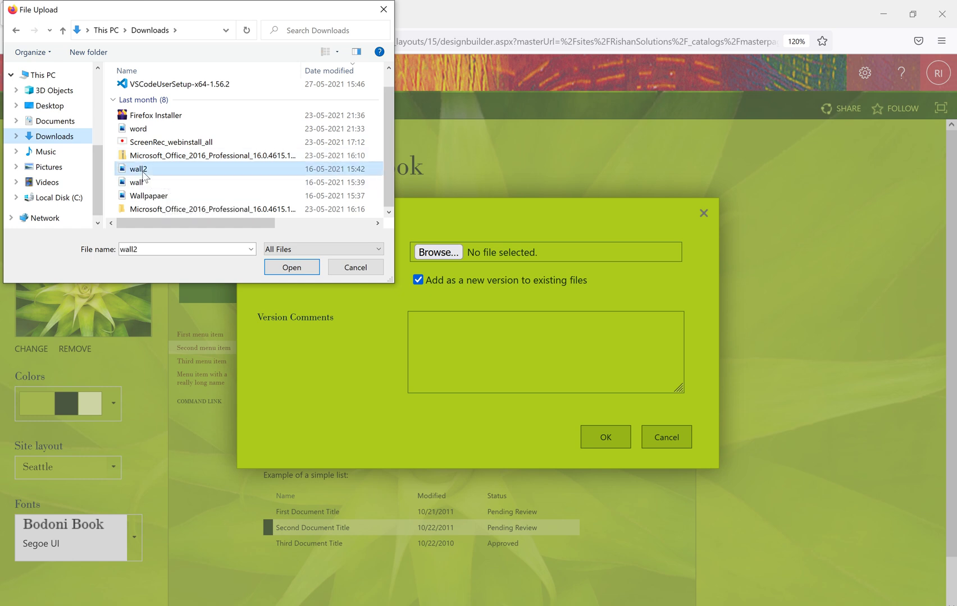
{"action": "left_click", "coordinate": [293, 270]}
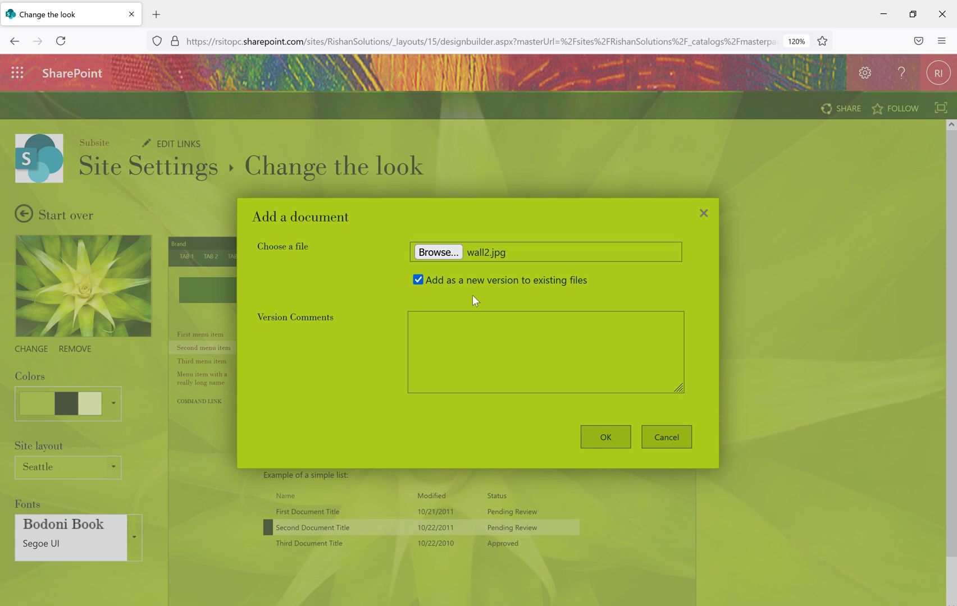
{"action": "left_click", "coordinate": [604, 439]}
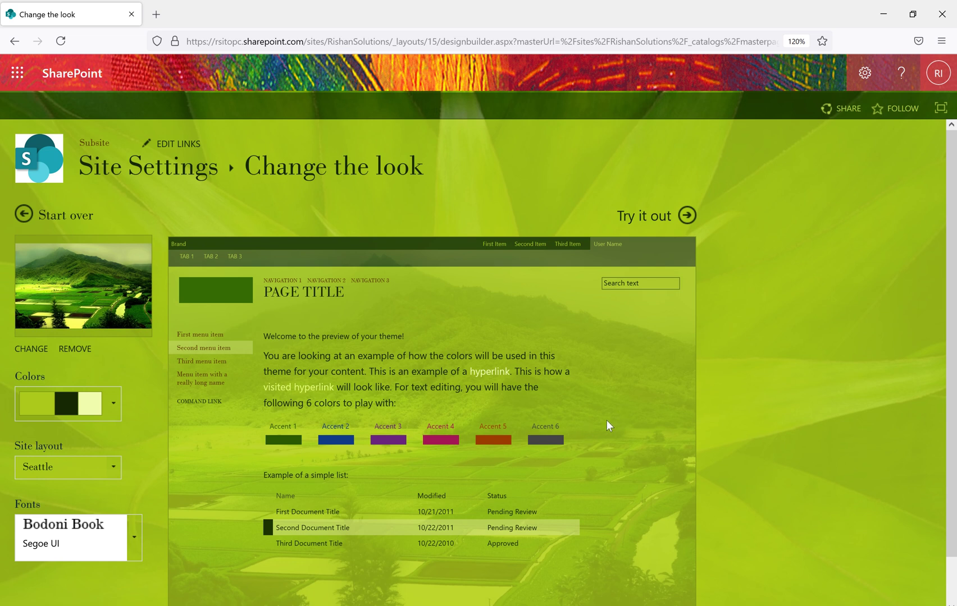
Step: Choose the black, white and olive color palette for the design
{"action": "left_click", "coordinate": [115, 400]}
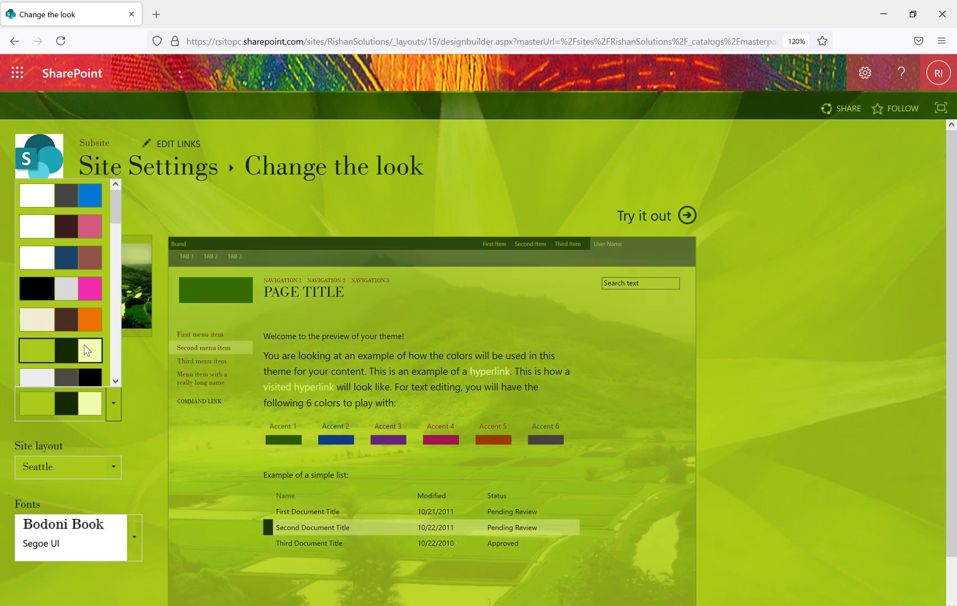
{"action": "scroll", "coordinate": [81, 377], "scroll_direction": "down", "scroll_amount": 1}
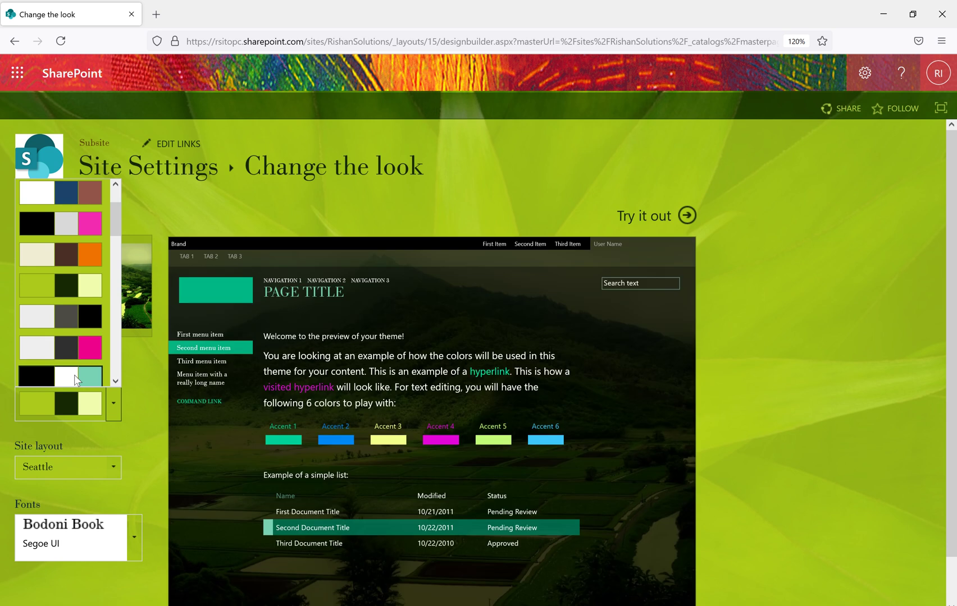
{"action": "scroll", "coordinate": [73, 383], "scroll_direction": "down", "scroll_amount": 1}
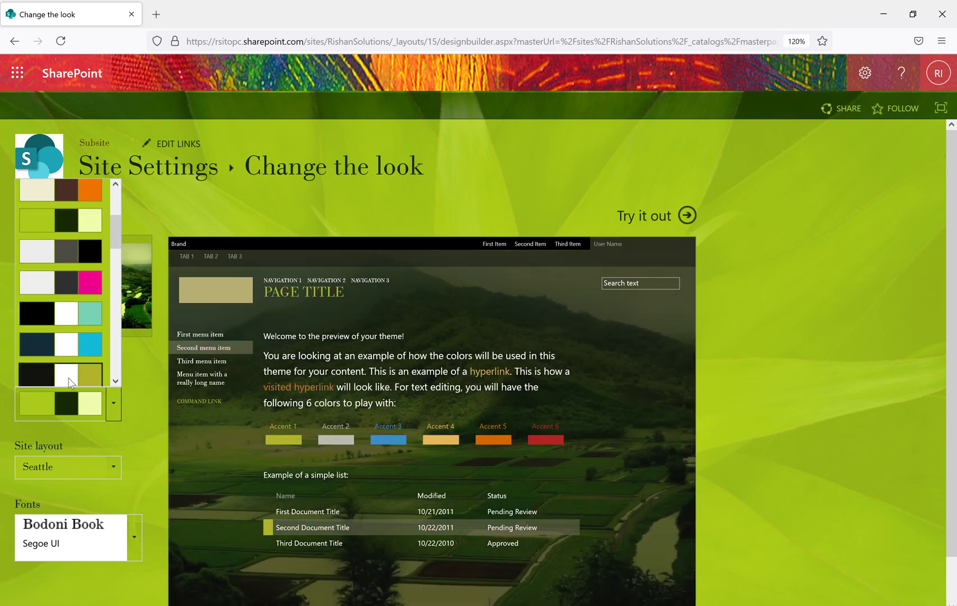
{"action": "left_click", "coordinate": [69, 378]}
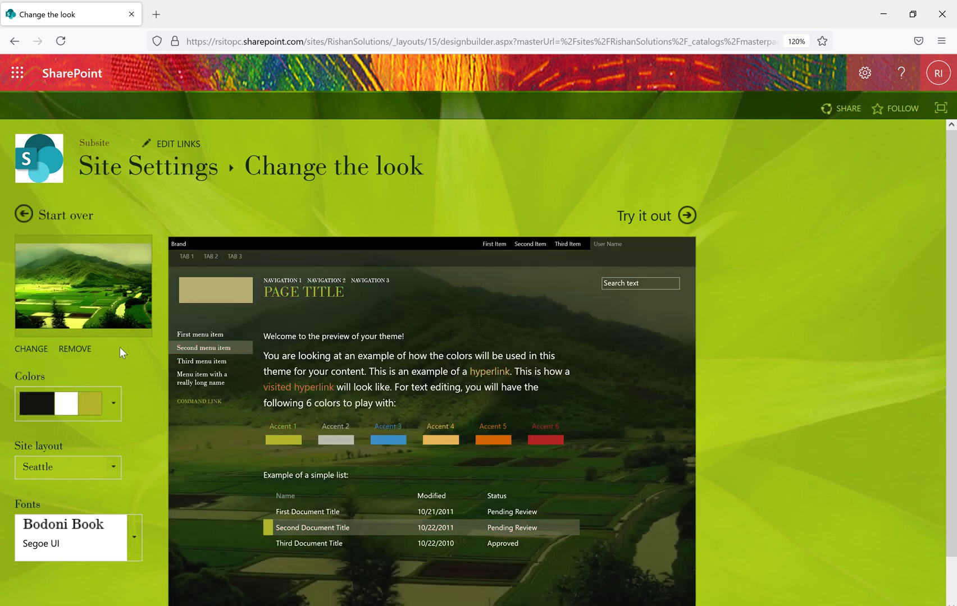
Step: Try the Oslo site layout in the design preview and return the layout to Seattle
{"action": "scroll", "coordinate": [86, 399], "scroll_direction": "down", "scroll_amount": 1}
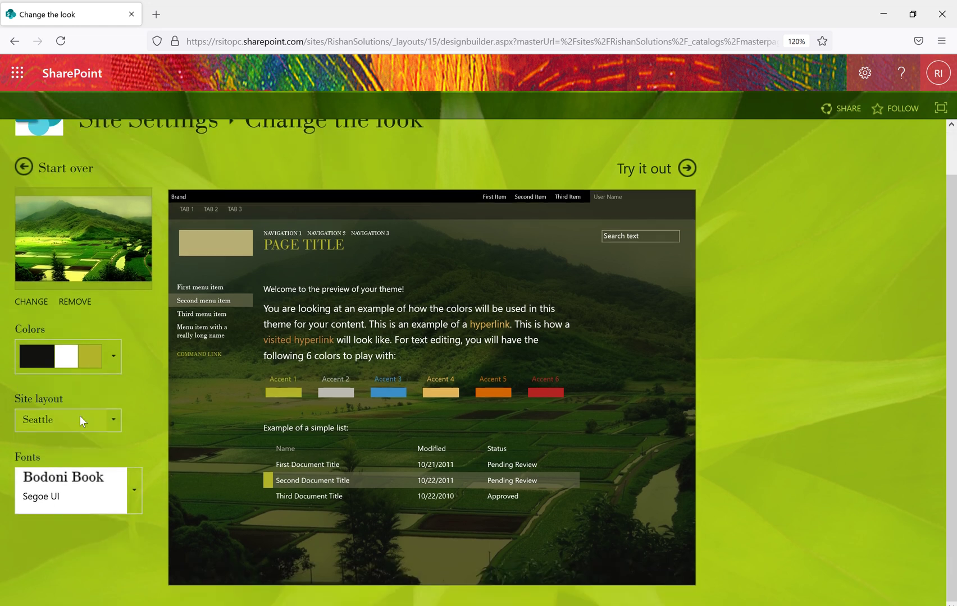
{"action": "left_click", "coordinate": [114, 420]}
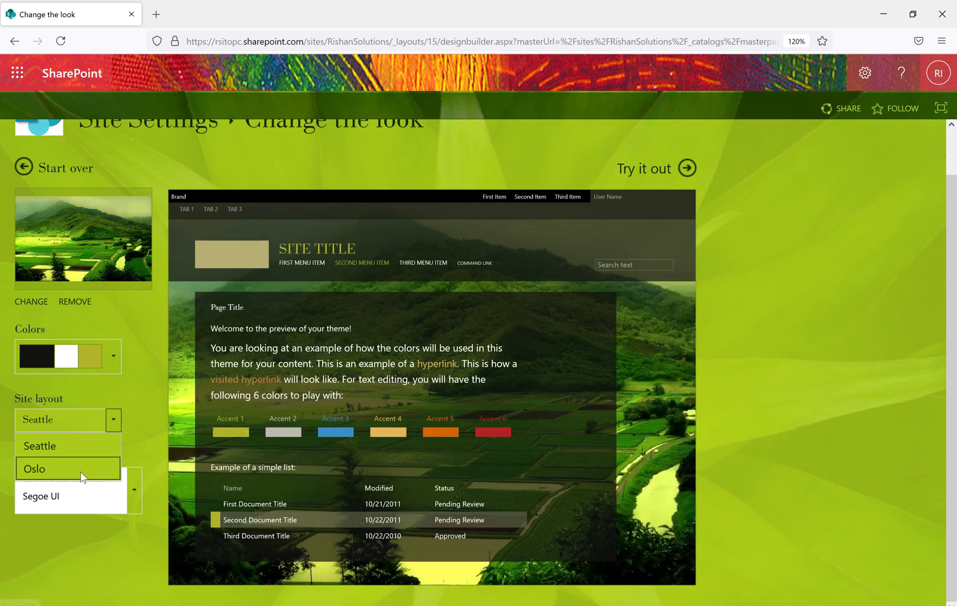
{"action": "left_click", "coordinate": [91, 468]}
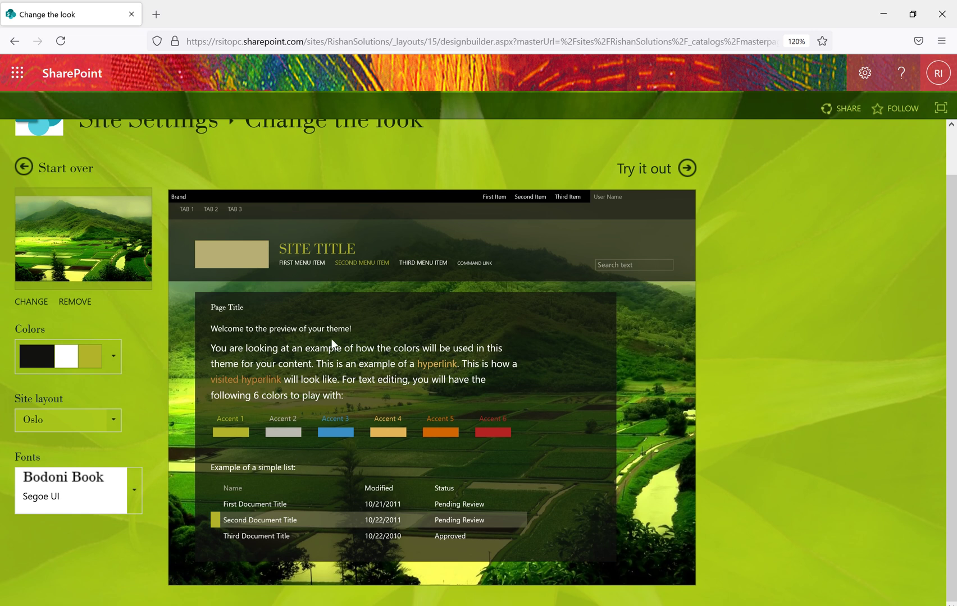
{"action": "left_click", "coordinate": [116, 427]}
{"action": "left_click", "coordinate": [57, 443]}
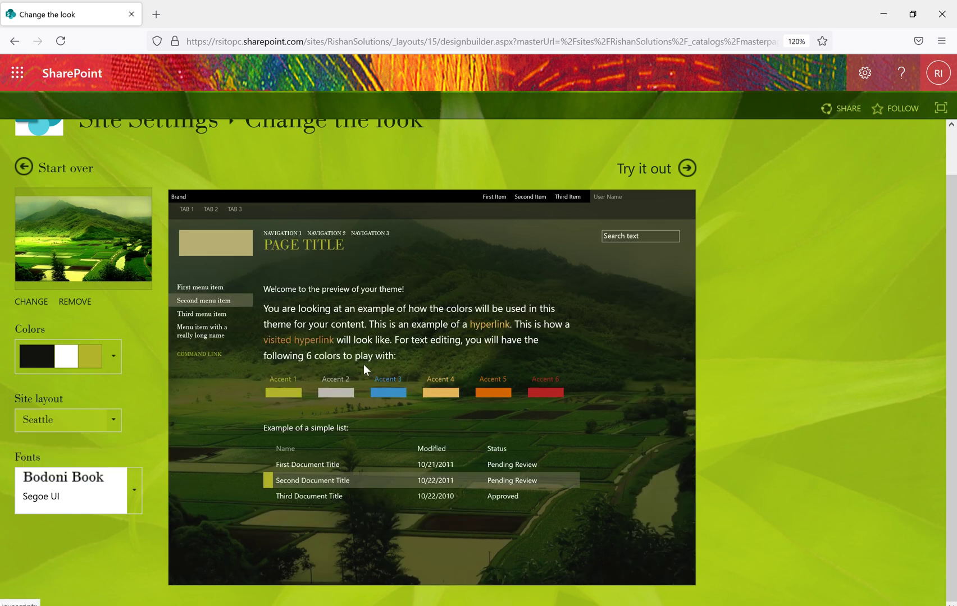
Step: Set the design's fonts to Georgia with Segoe UI, preview the customized design on the site and apply it
{"action": "left_click", "coordinate": [132, 493]}
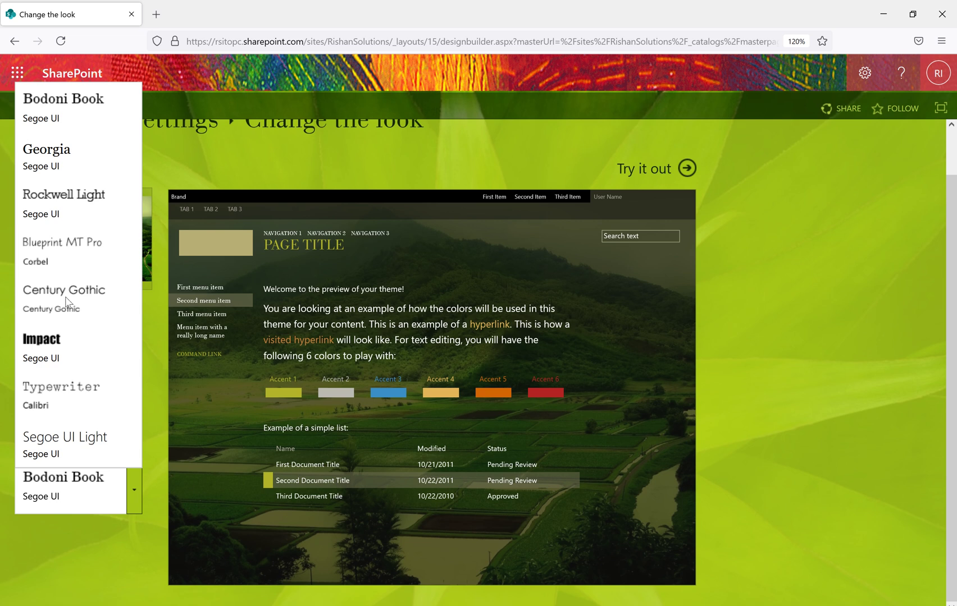
{"action": "left_click", "coordinate": [65, 167]}
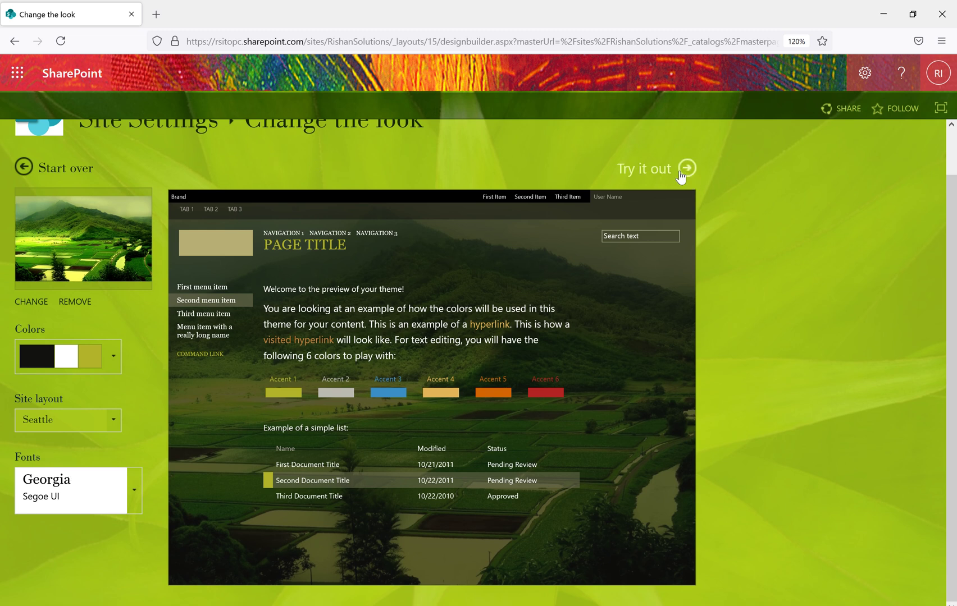
{"action": "left_click", "coordinate": [660, 168]}
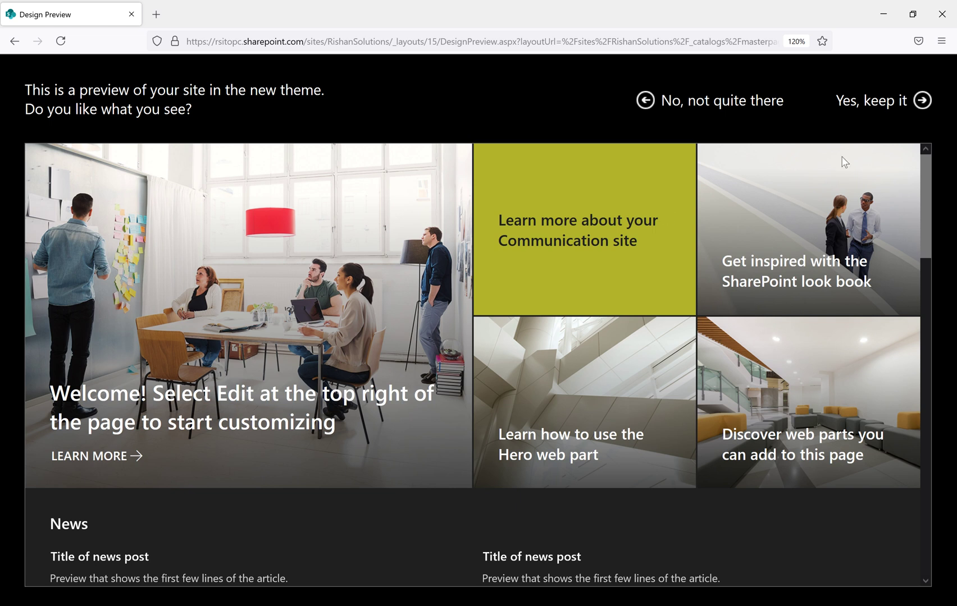
{"action": "left_click", "coordinate": [878, 106]}
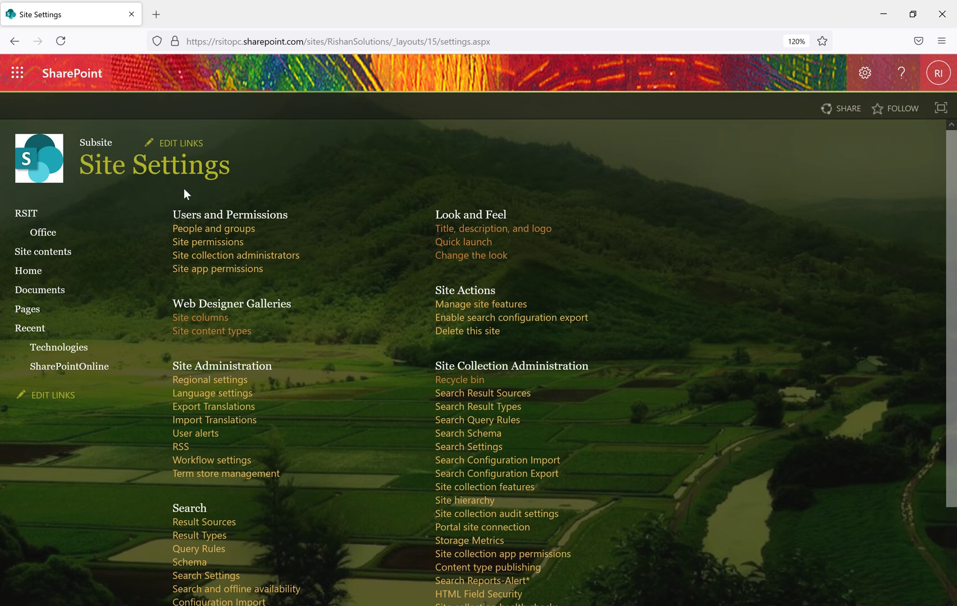
Step: Go to the site's home page and examine the customized design down to the Documents section and footer
{"action": "left_click", "coordinate": [33, 272]}
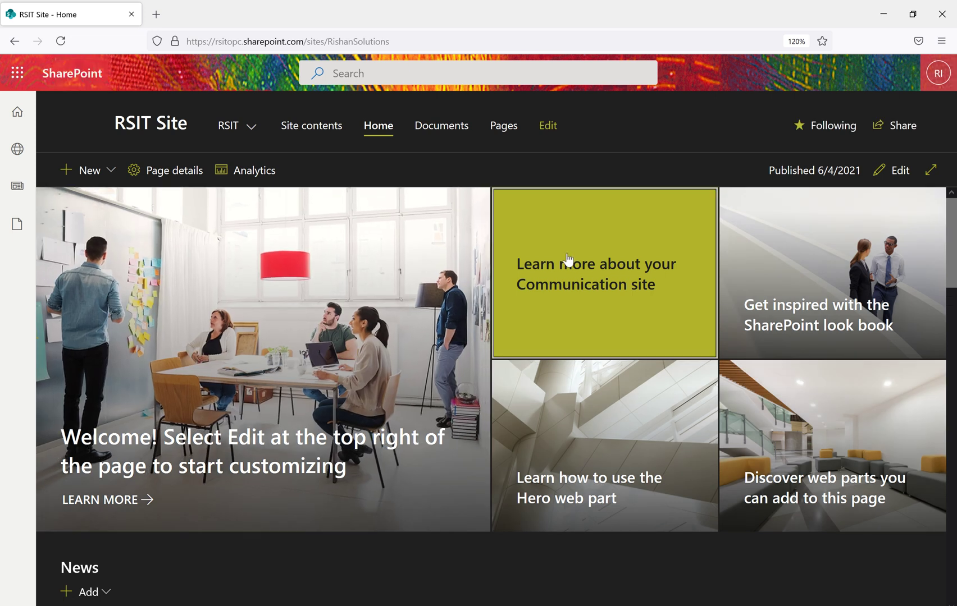
{"action": "scroll", "coordinate": [596, 381], "scroll_direction": "down", "scroll_amount": 8}
{"action": "scroll", "coordinate": [594, 383], "scroll_direction": "down", "scroll_amount": 8}
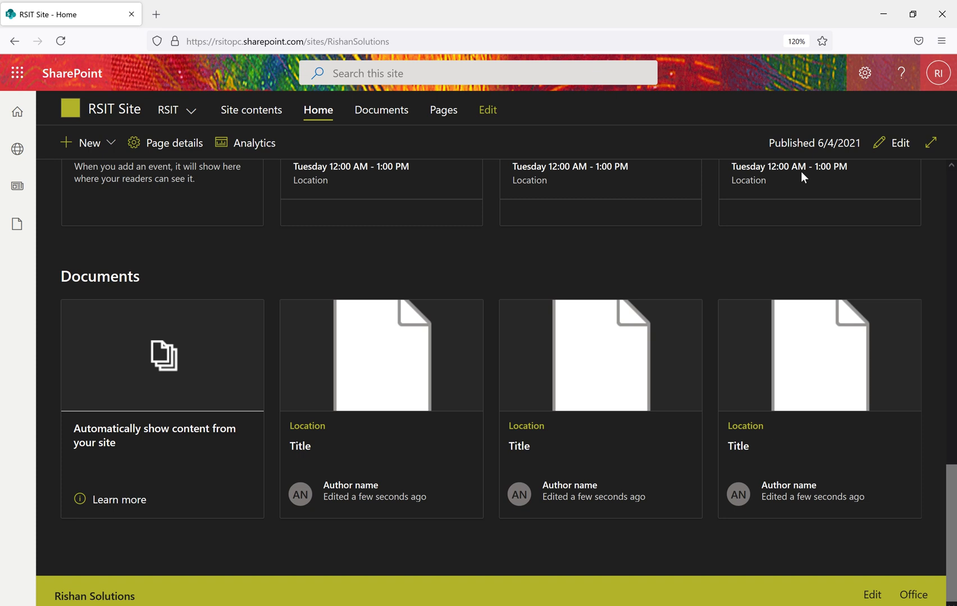
Step: Return to the full site settings page and review its options, highlighting the Change the look entry under Look and Feel
{"action": "left_click", "coordinate": [864, 74]}
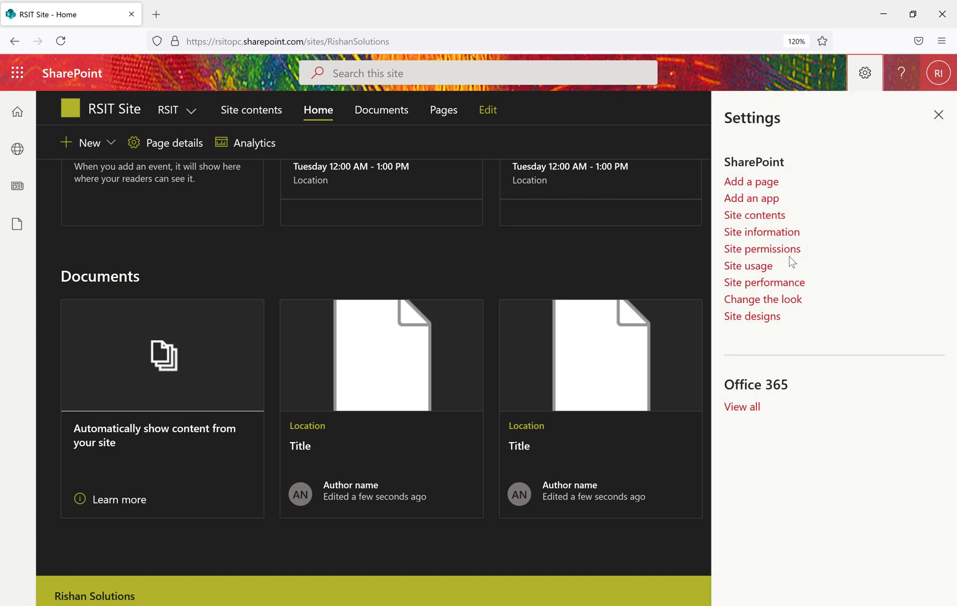
{"action": "left_click", "coordinate": [773, 231]}
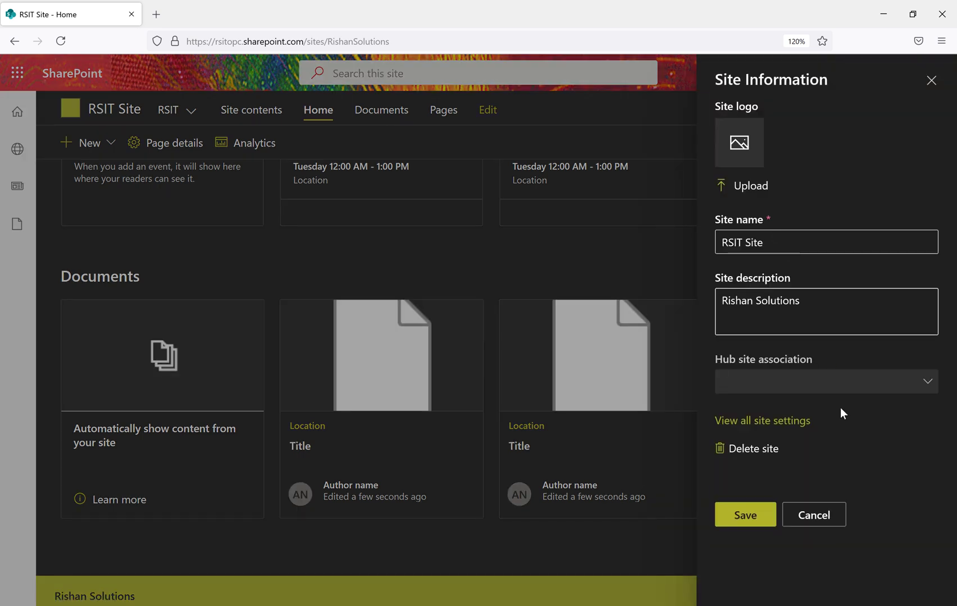
{"action": "left_click", "coordinate": [779, 425]}
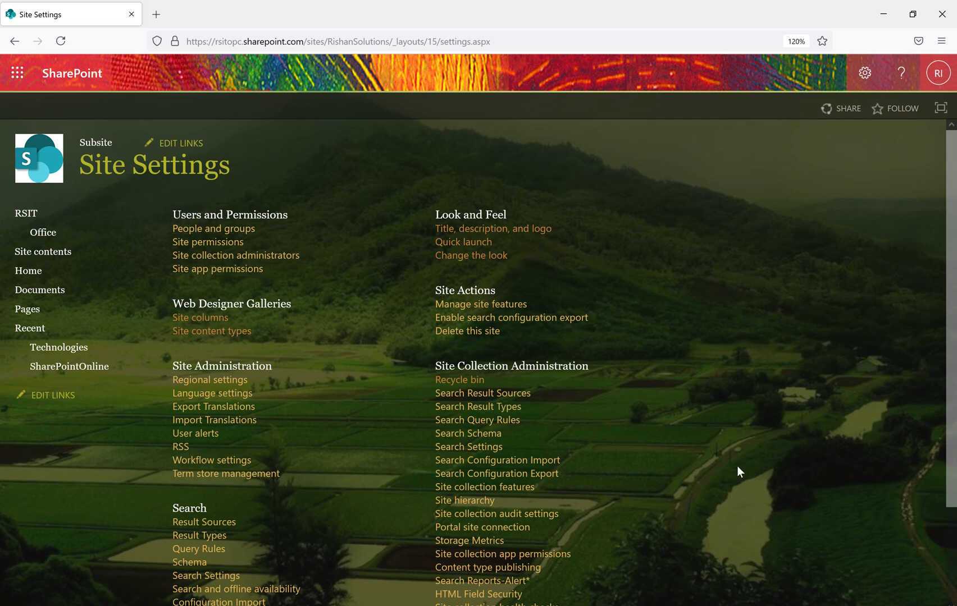
{"action": "scroll", "coordinate": [738, 472], "scroll_direction": "down", "scroll_amount": 2}
{"action": "scroll", "coordinate": [757, 438], "scroll_direction": "up", "scroll_amount": 2}
{"action": "scroll", "coordinate": [590, 485], "scroll_direction": "down", "scroll_amount": 2}
{"action": "scroll", "coordinate": [554, 415], "scroll_direction": "up", "scroll_amount": 2}
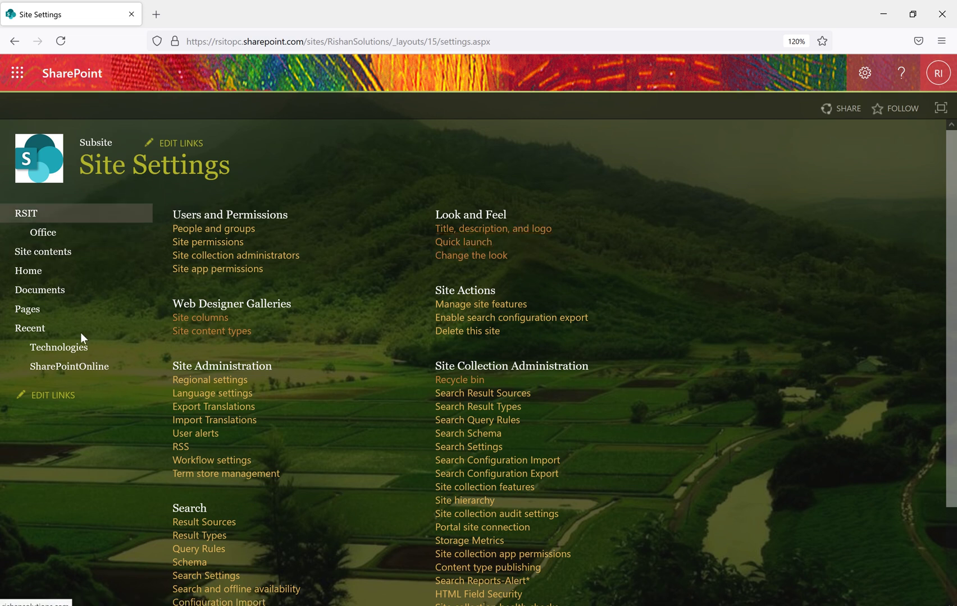
{"action": "left_click_drag", "start_coordinate": [526, 256], "coordinate": [434, 259]}
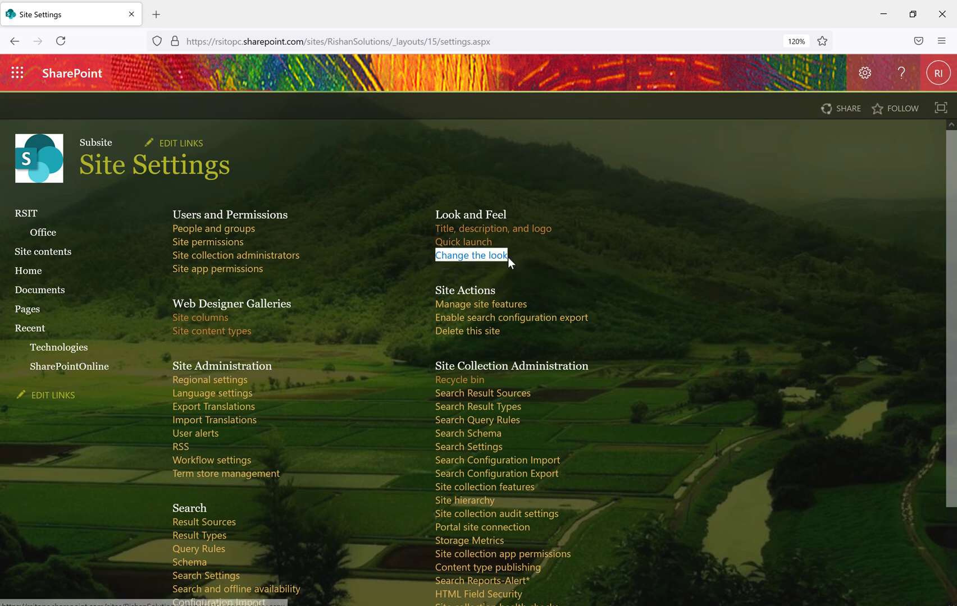